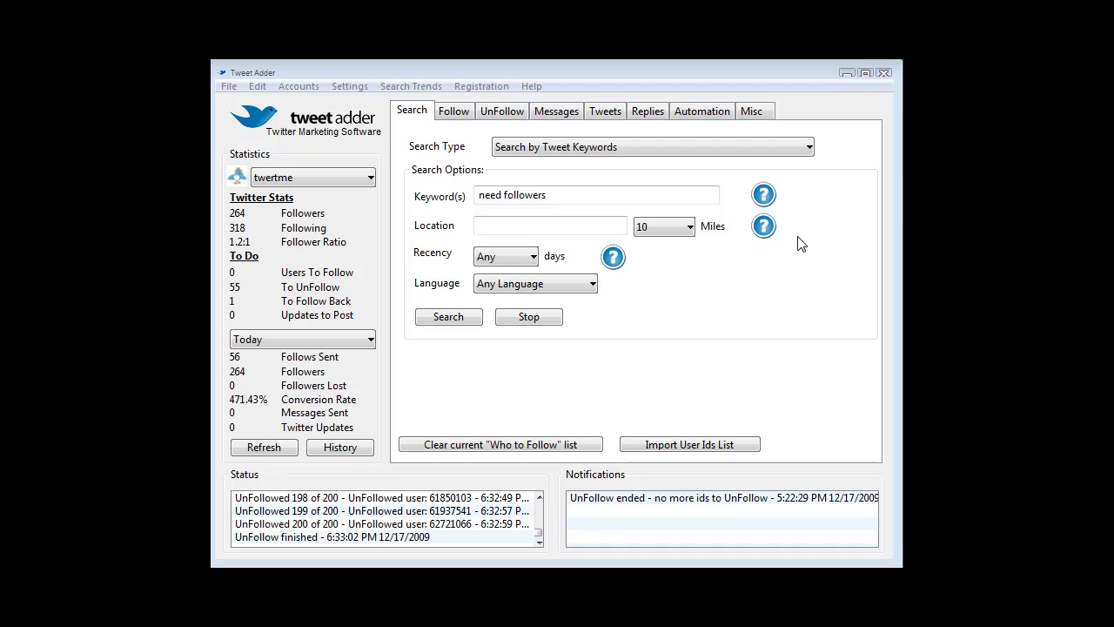
Step: Search by tweet keywords for "need follwer" and save all the found users
left_click(811, 148)
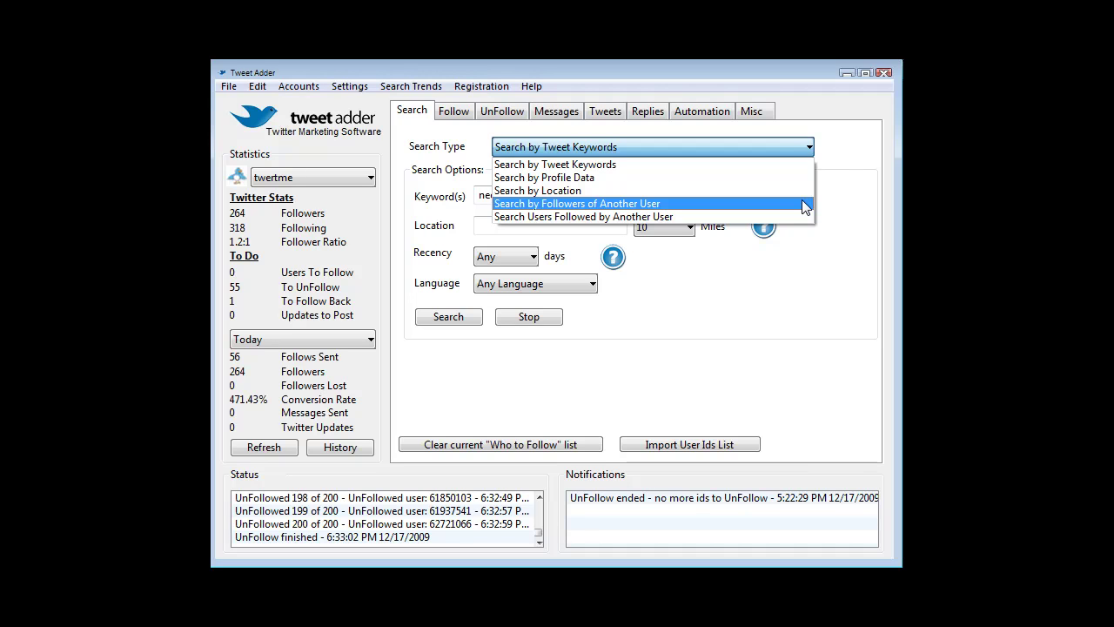
left_click(761, 163)
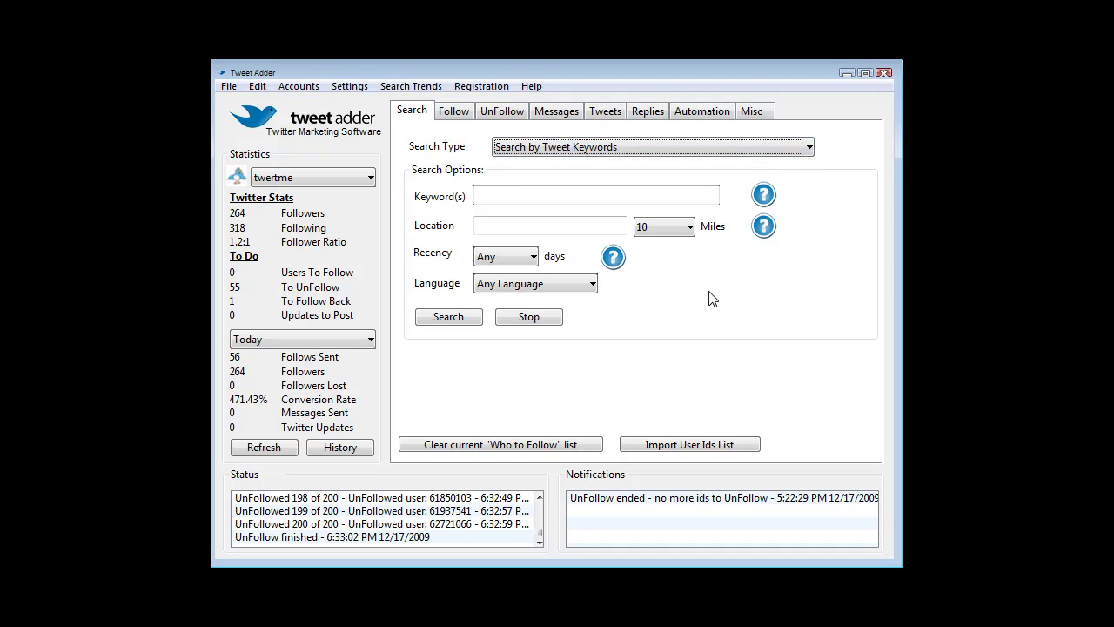
left_click(503, 194)
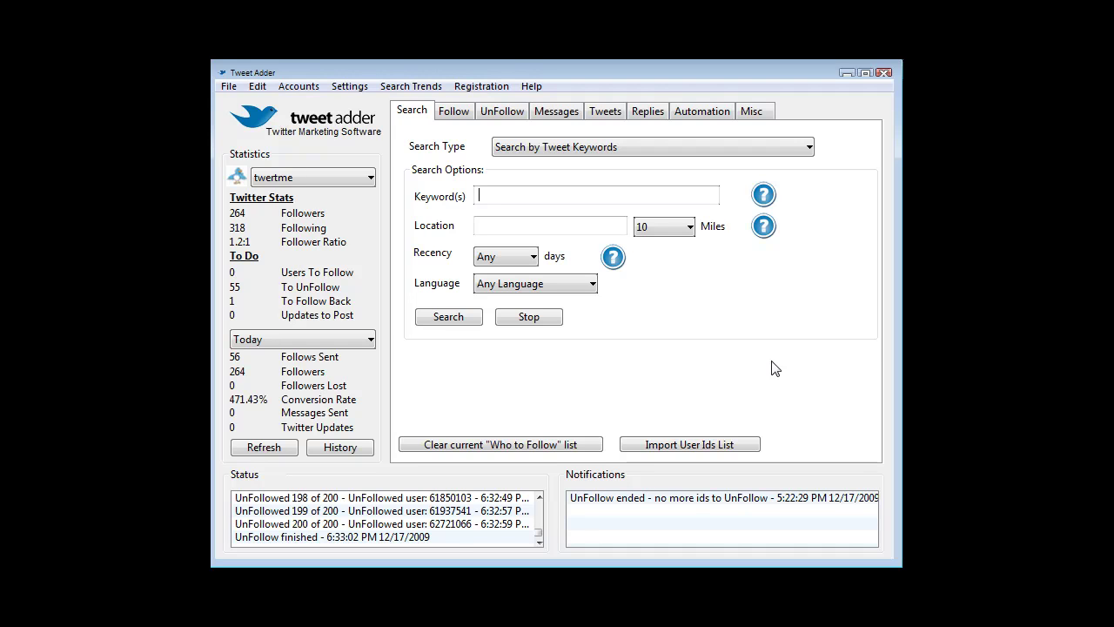
type("need follwer")
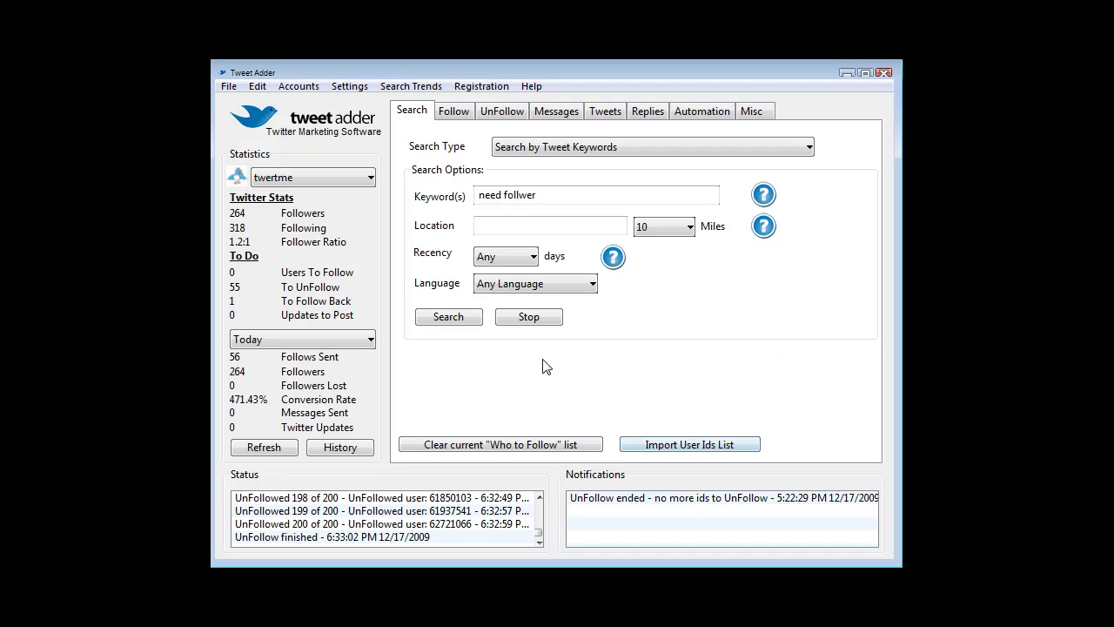
left_click(449, 317)
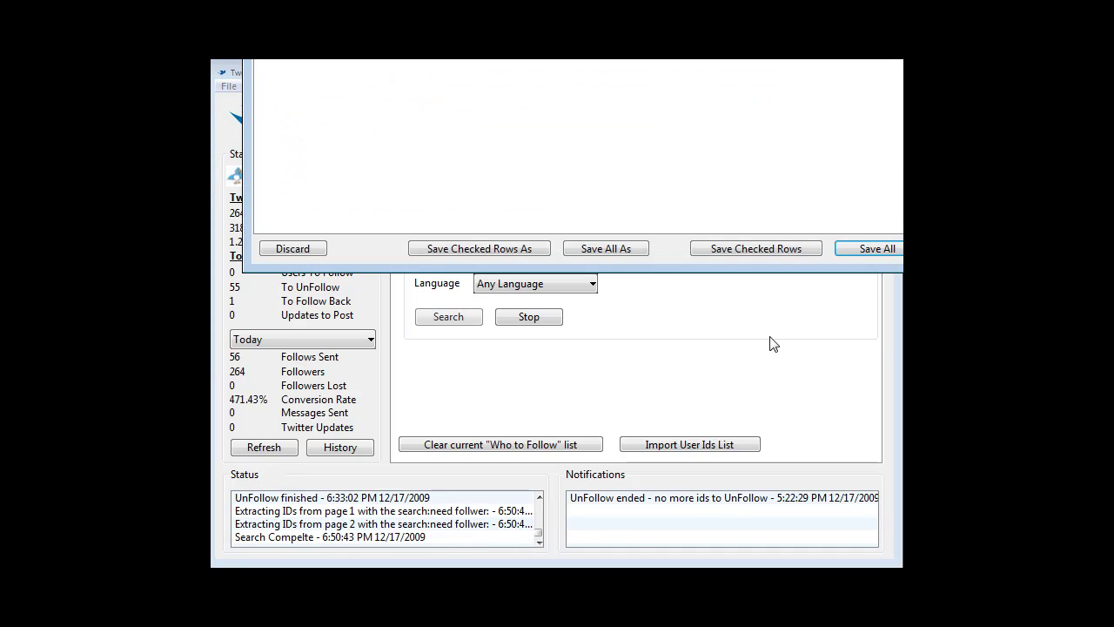
left_click(874, 249)
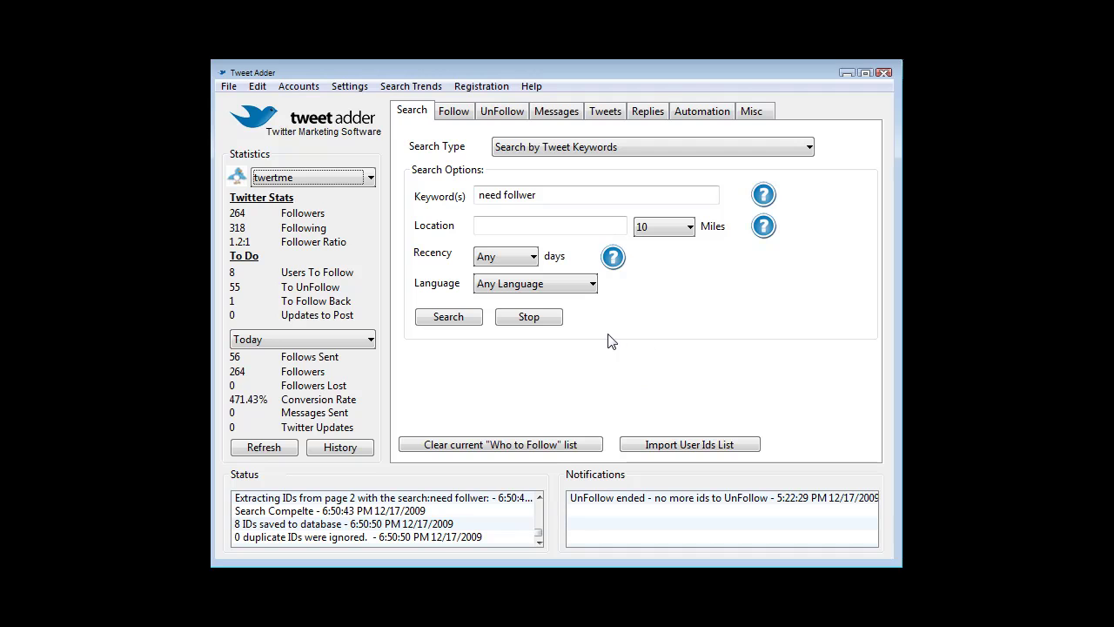
Step: Change the search keywords to "need follwers", run the search and save all results
left_click(550, 193)
type("s")
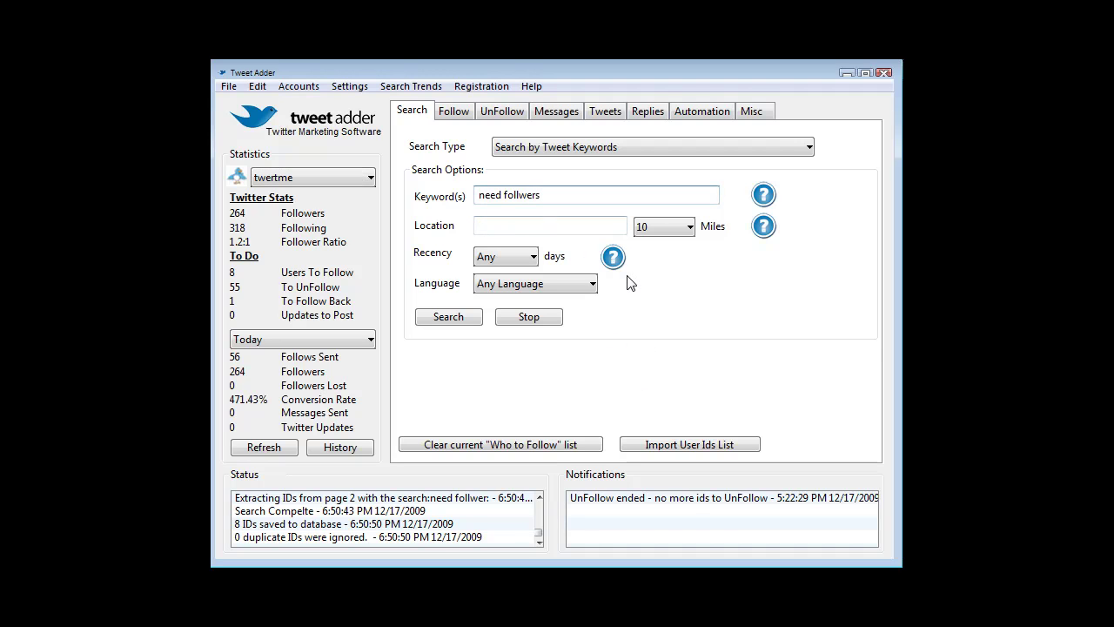
left_click(448, 317)
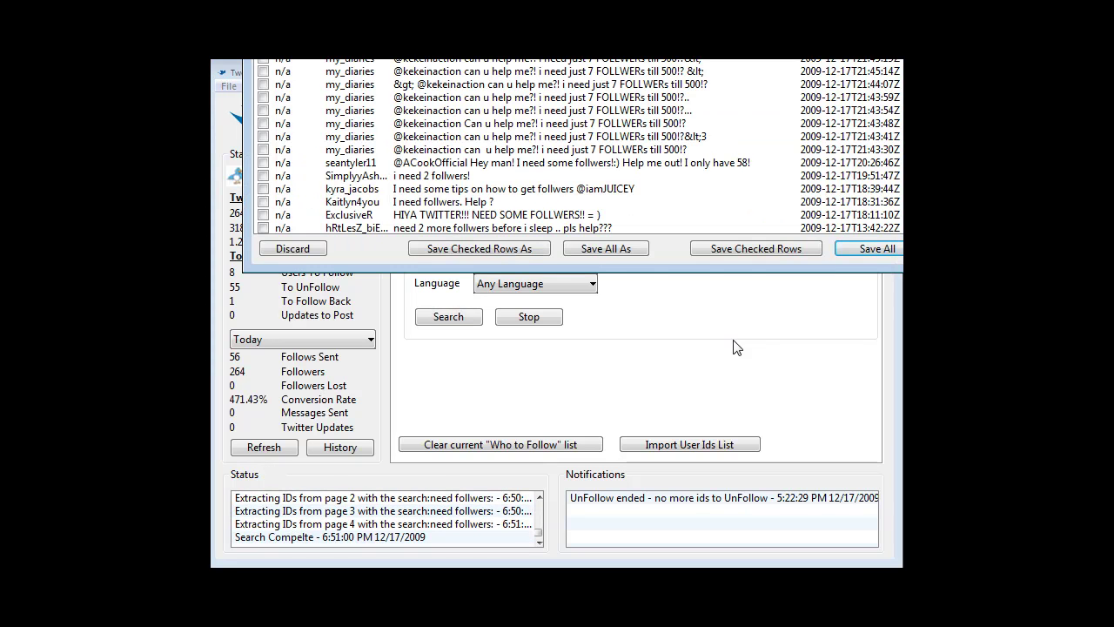
left_click(861, 251)
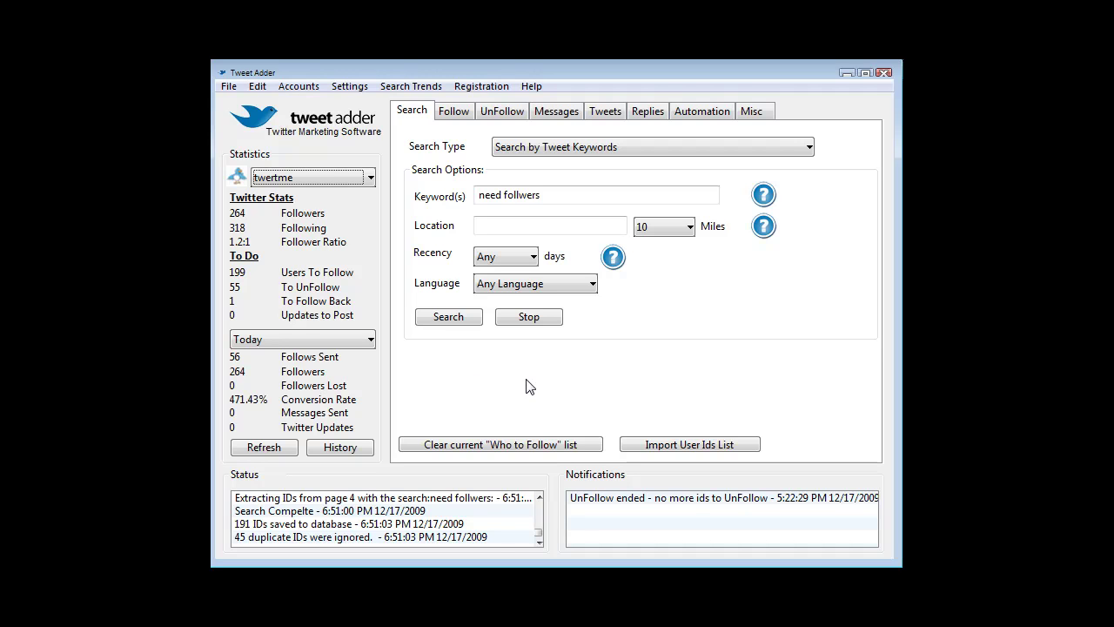
Step: Run a tweet search for the keywords "get follower" and save all results
left_click_drag(542, 195, 438, 200)
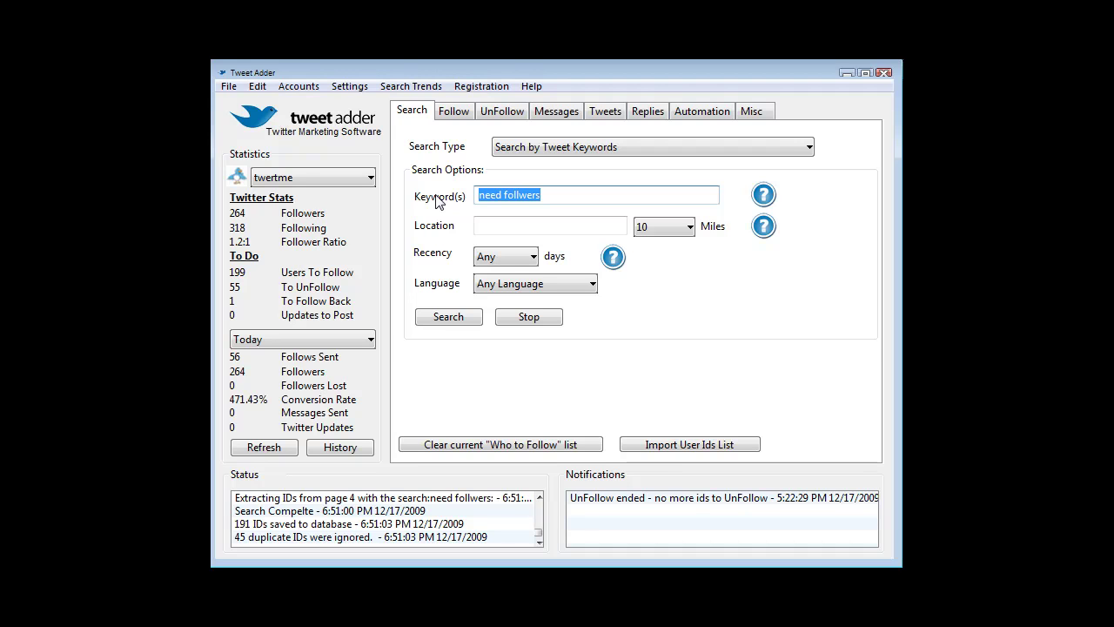
type("get follower")
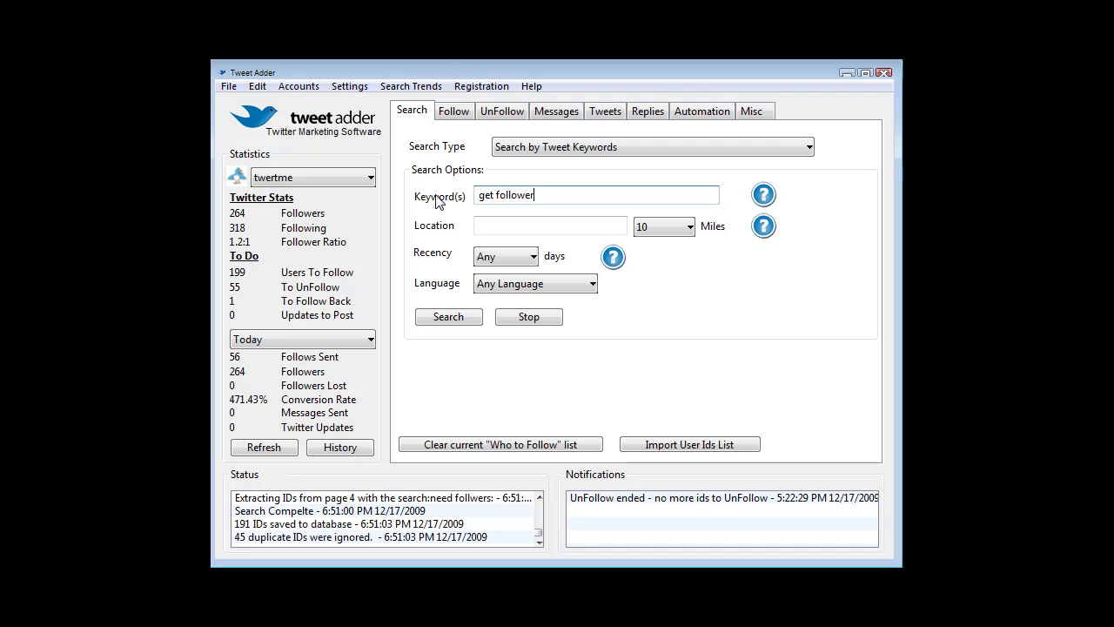
key("Return")
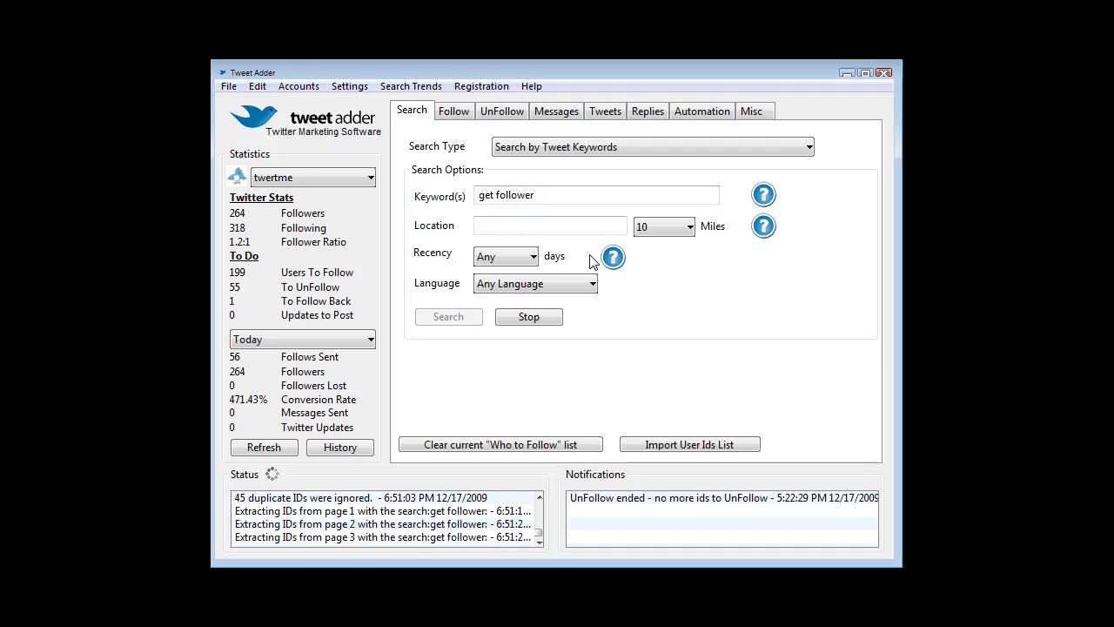
Step: Repeat the "get follower" search with the location 60601 and save all results
left_click(502, 226)
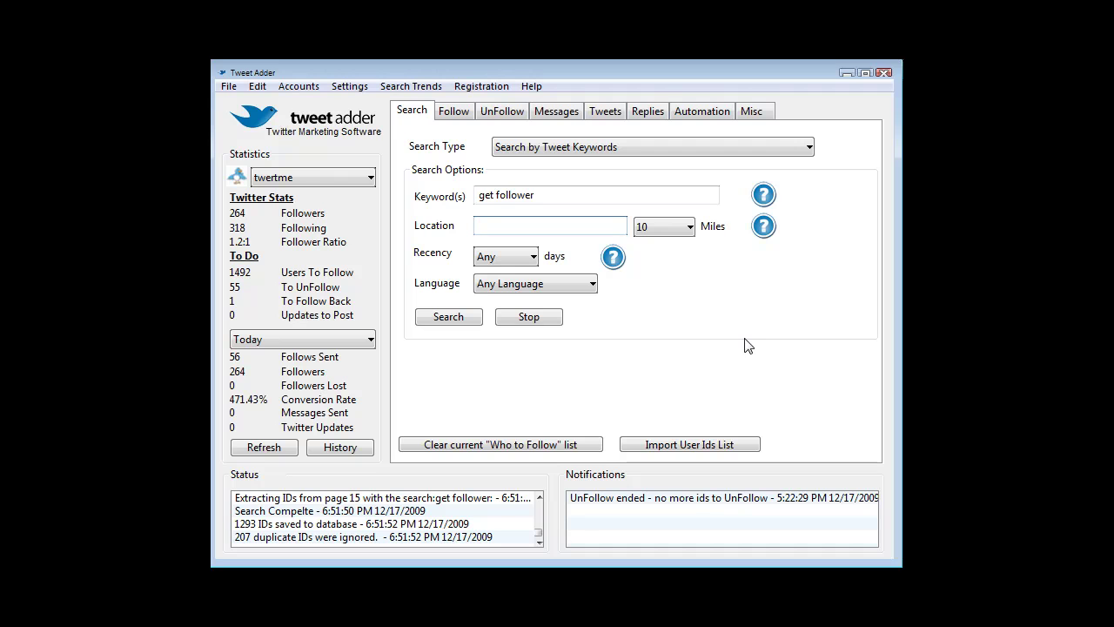
type("60601")
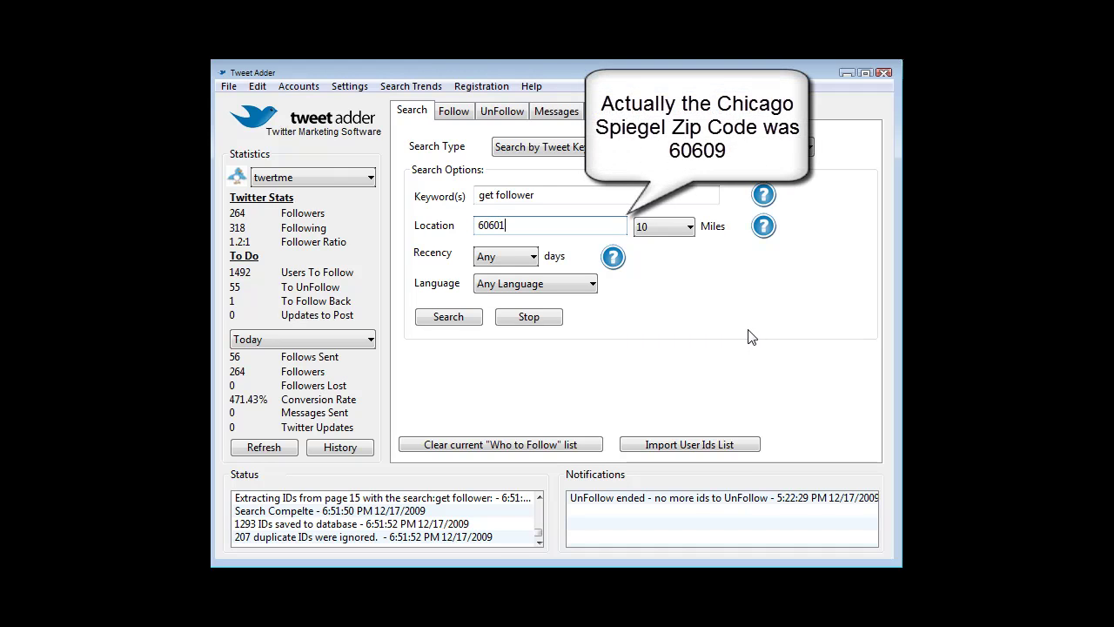
left_click(441, 319)
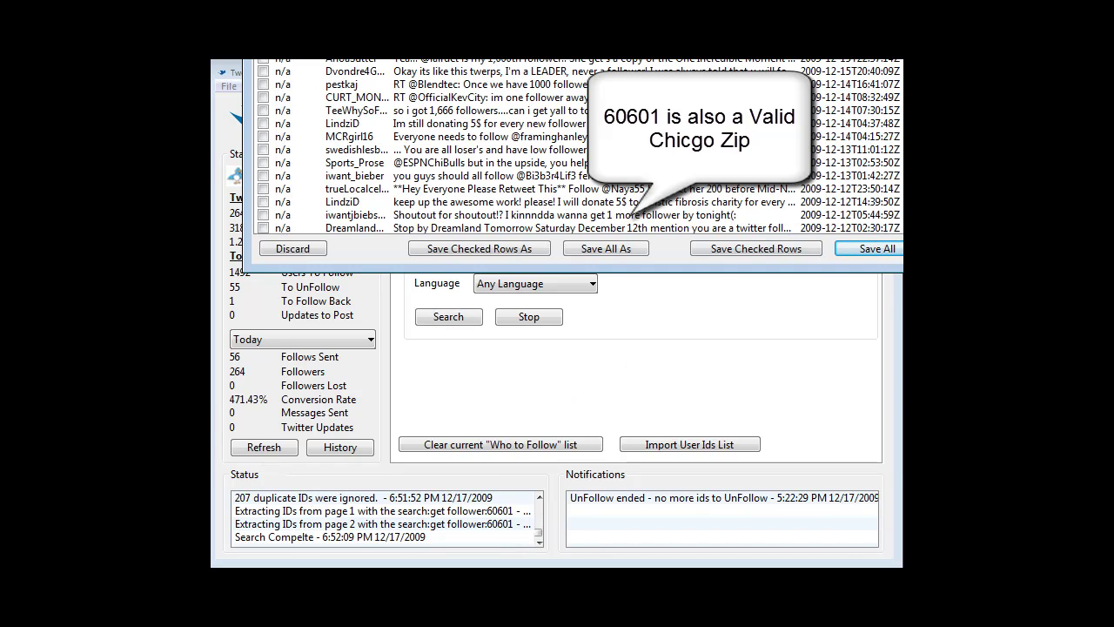
left_click_drag(519, 59, 472, 103)
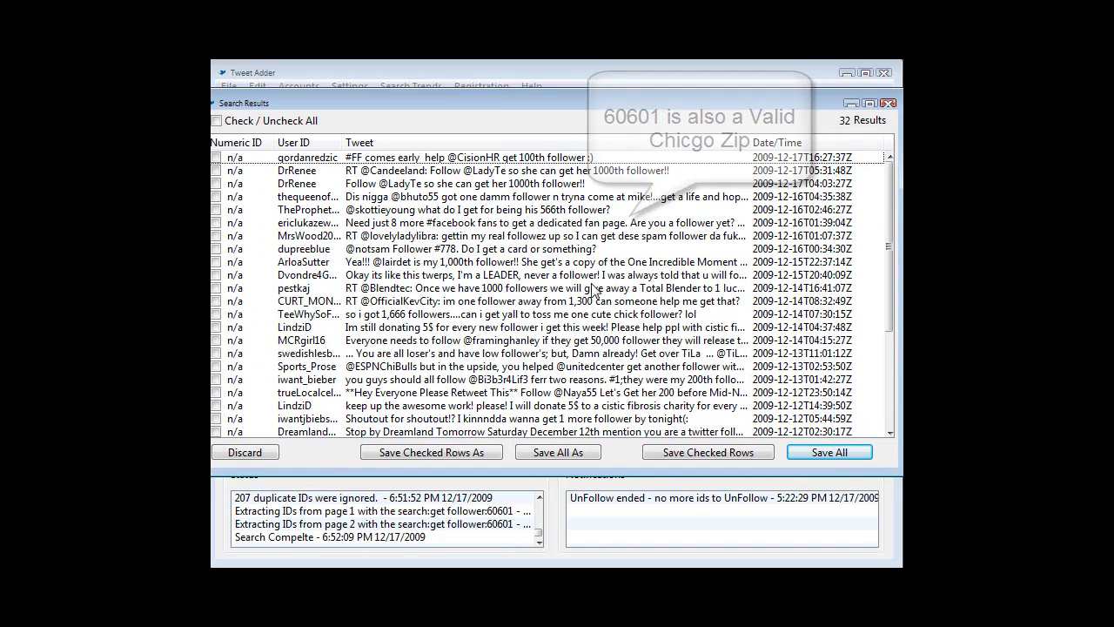
left_click(822, 452)
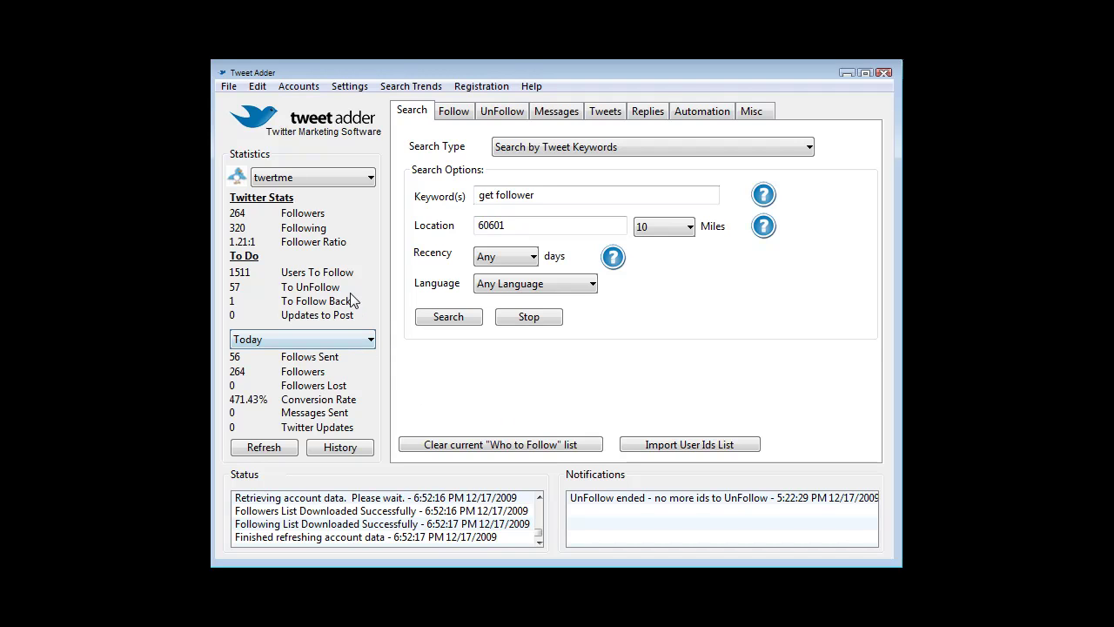
mouse_move(233, 254)
left_mouse_down()
mouse_move(223, 265)
mouse_move(316, 287)
mouse_move(342, 260)
mouse_move(227, 253)
left_mouse_up()
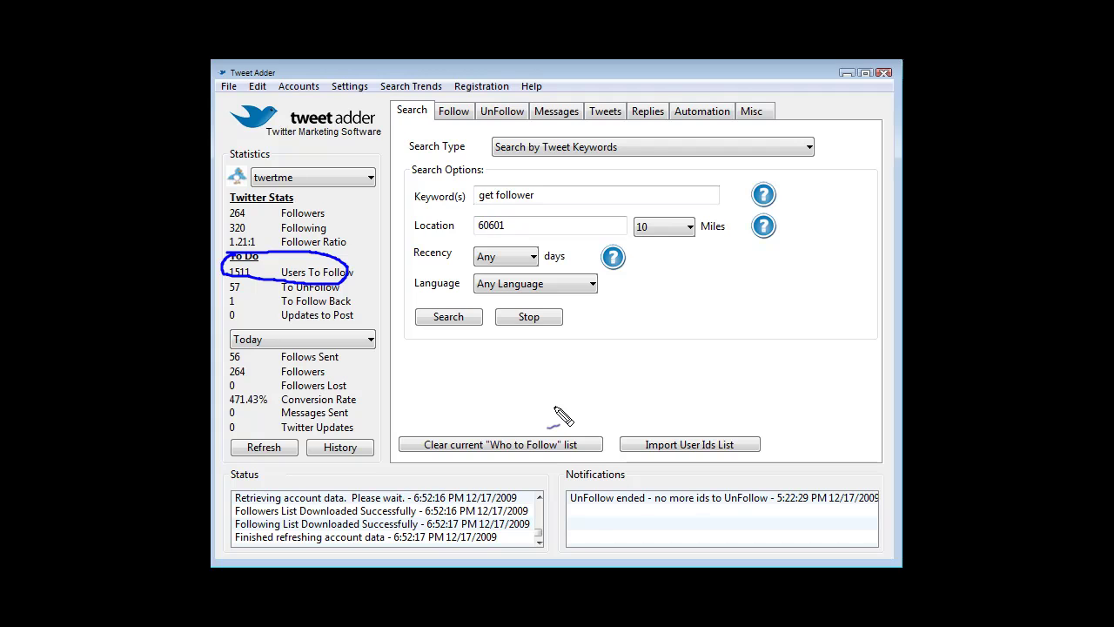
Step: In the follow settings, set both the number of follows to send and the number of users to follow back to 100
left_click(453, 110)
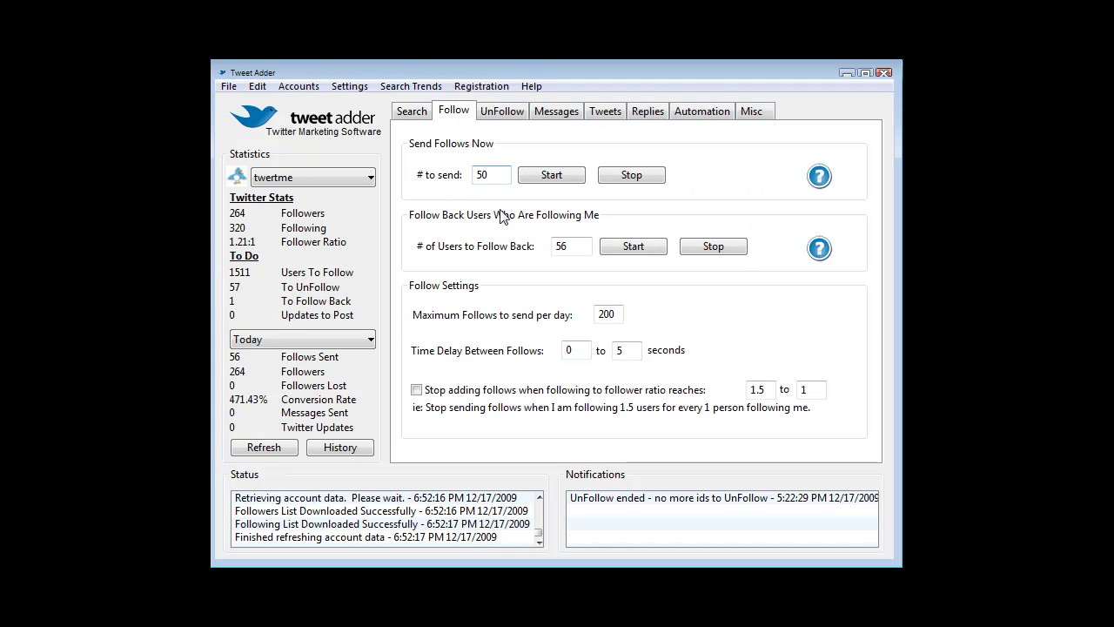
left_click(494, 175)
left_click_drag(494, 175, 474, 175)
type("1000")
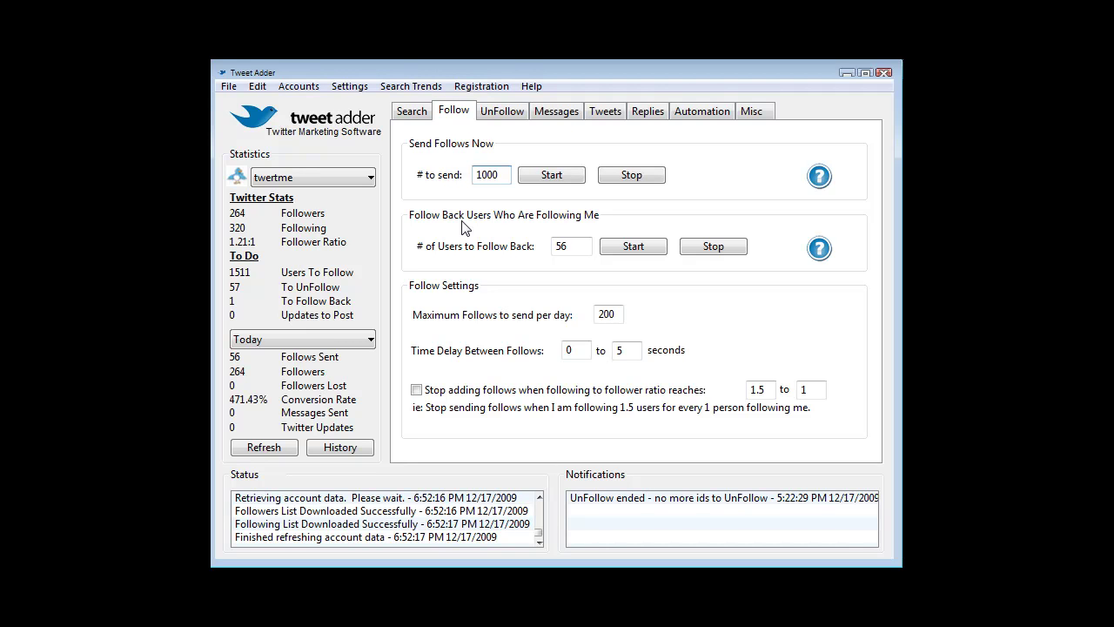
key("BackSpace")
type("0")
key("BackSpace")
left_click_drag(576, 248, 522, 251)
type("100")
Step: Set the time delay between follows to 10 to 15 seconds
double_click(564, 350)
type("10")
left_click(617, 350)
type("1")
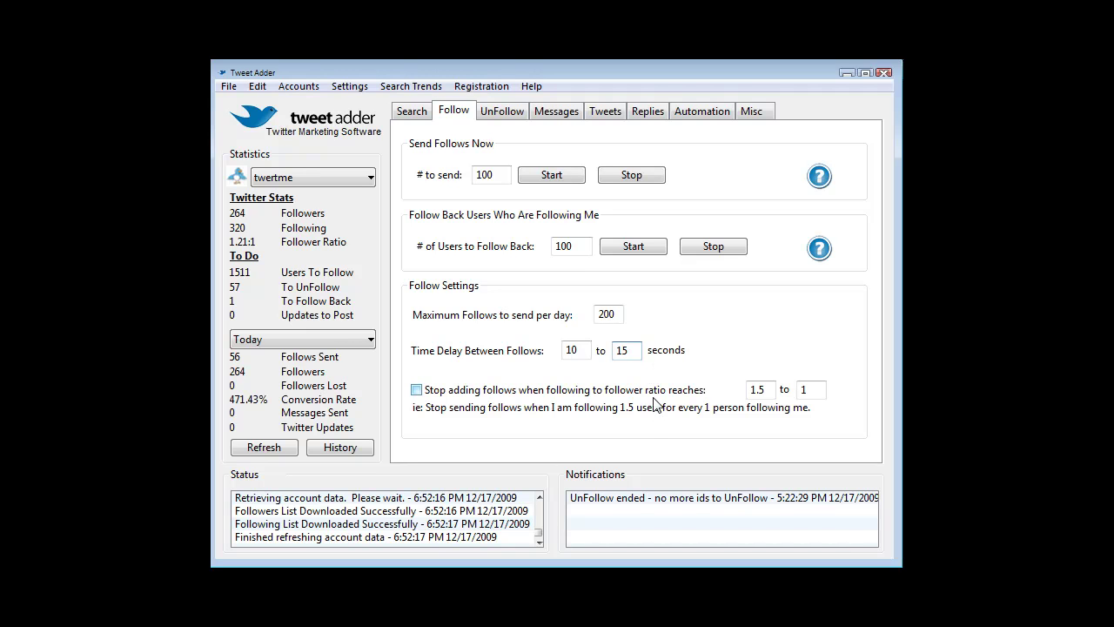
Step: Enable stopping follows when the following to follower ratio reaches a limit, and set that limit to 1.9 to 1
left_click(418, 390)
double_click(754, 389)
type("1,8")
key("BackSpace")
key("BackSpace")
type(".9")
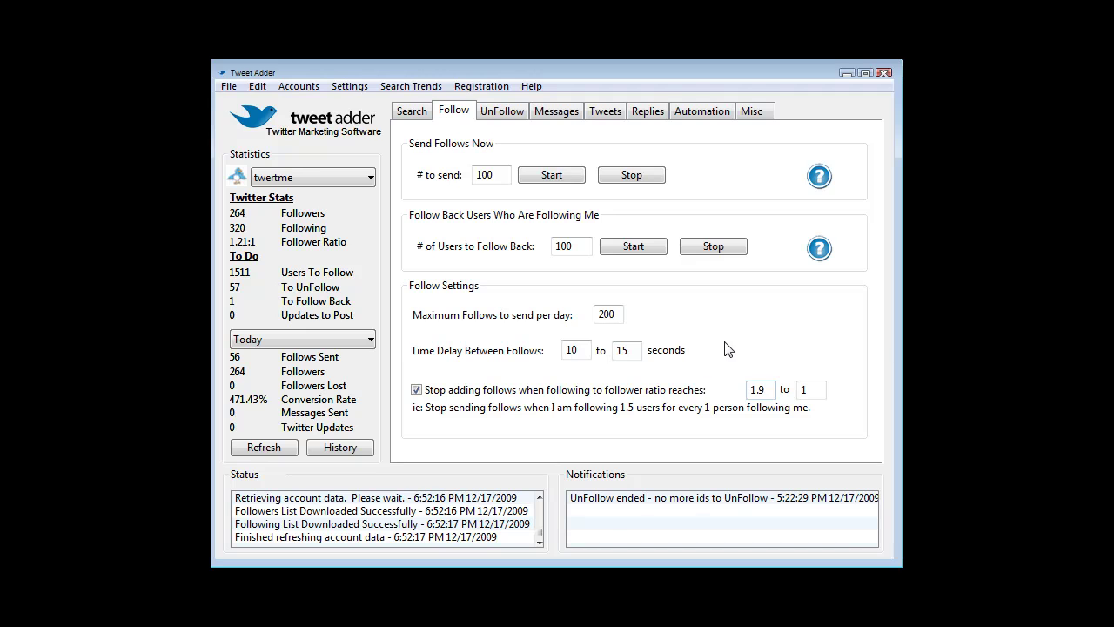
left_click_drag(230, 248, 270, 247)
left_click_drag(399, 345, 411, 343)
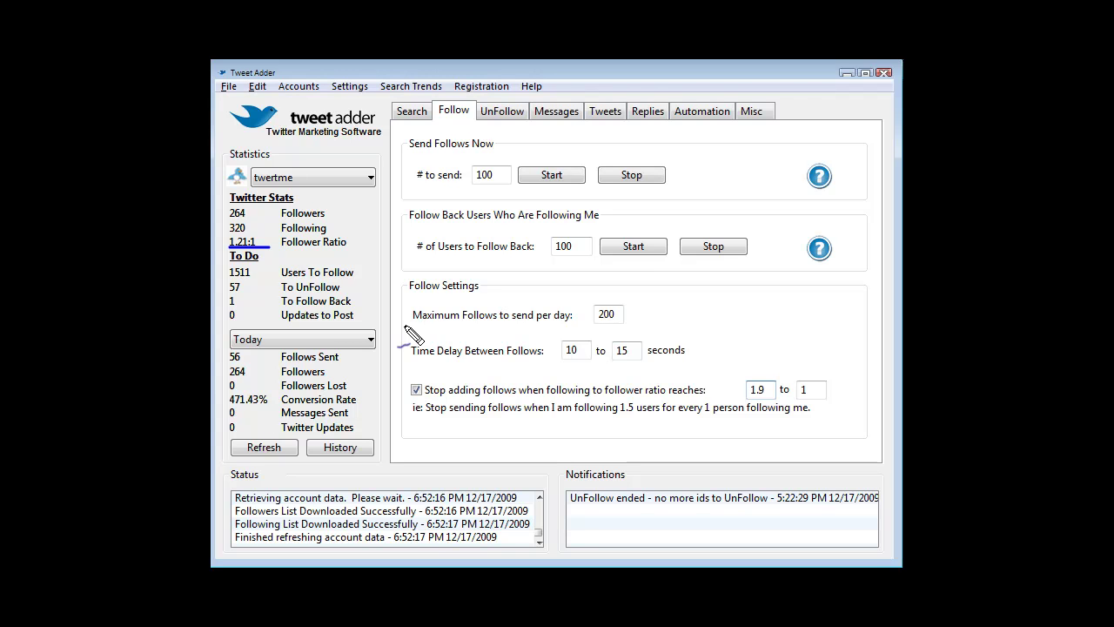
key("Escape")
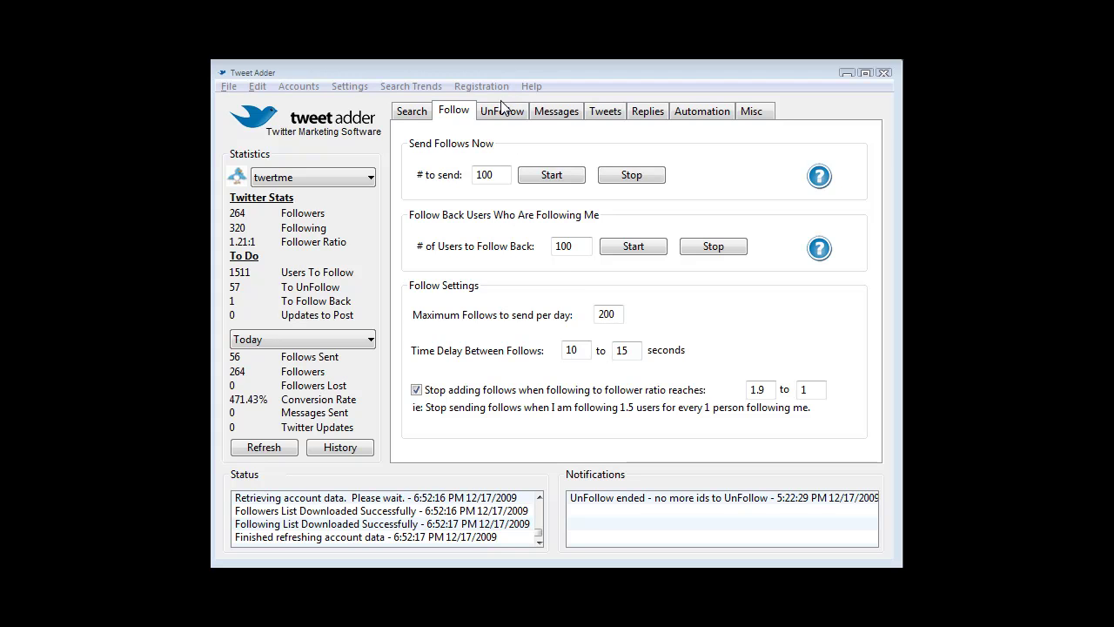
Step: Restrict unfollowing to users followed using TweetAdder and enable the 3-day wait before unfollowing a user
left_click(518, 116)
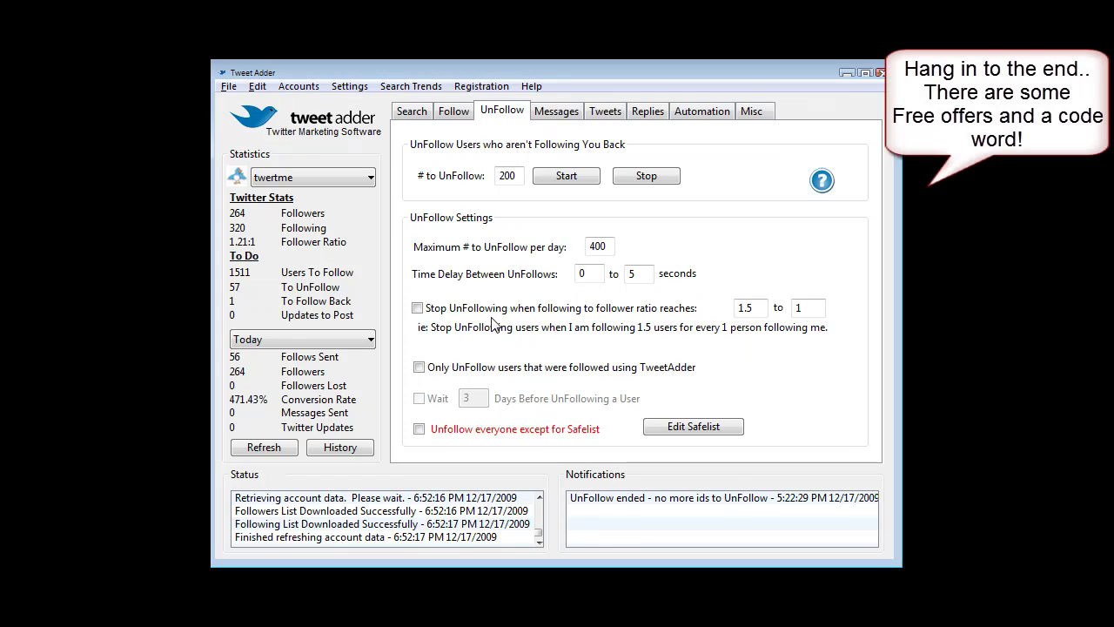
left_click(418, 367)
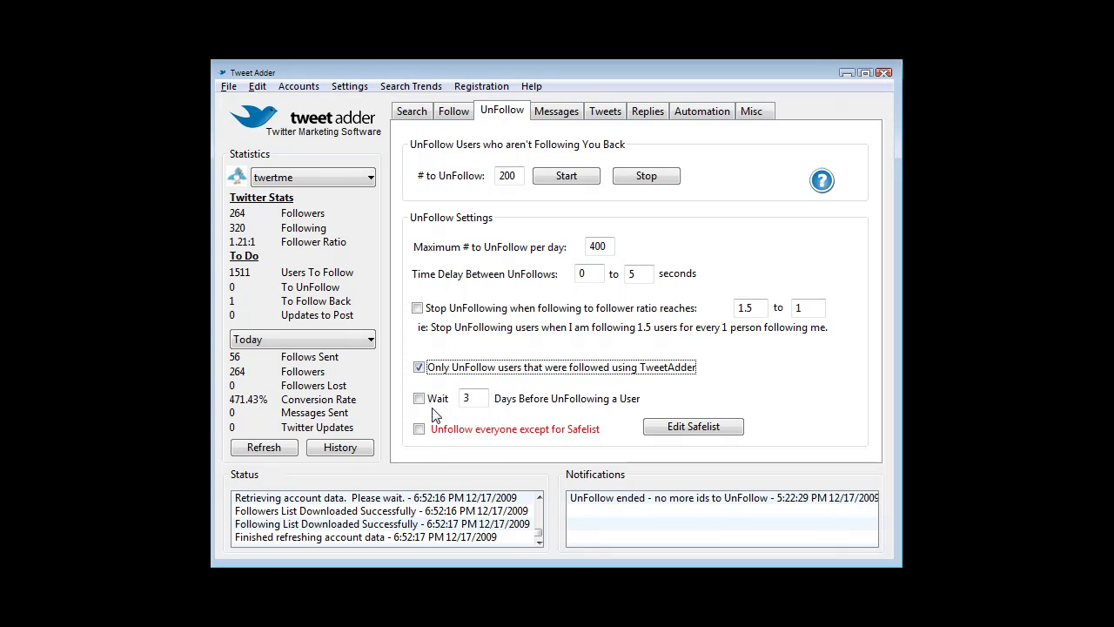
left_click(437, 398)
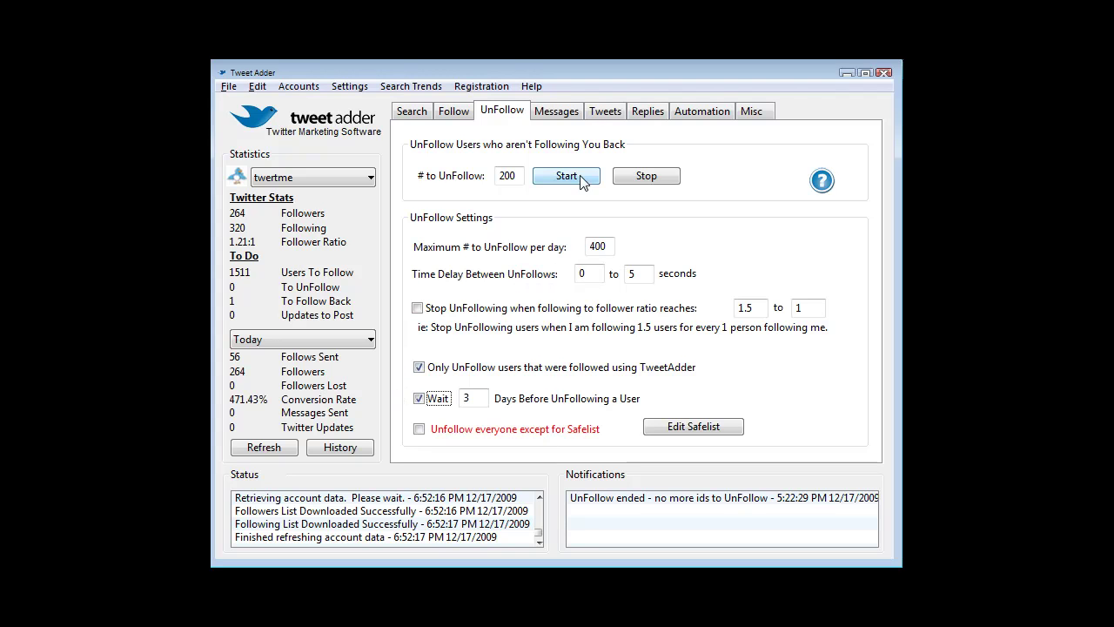
left_click(556, 111)
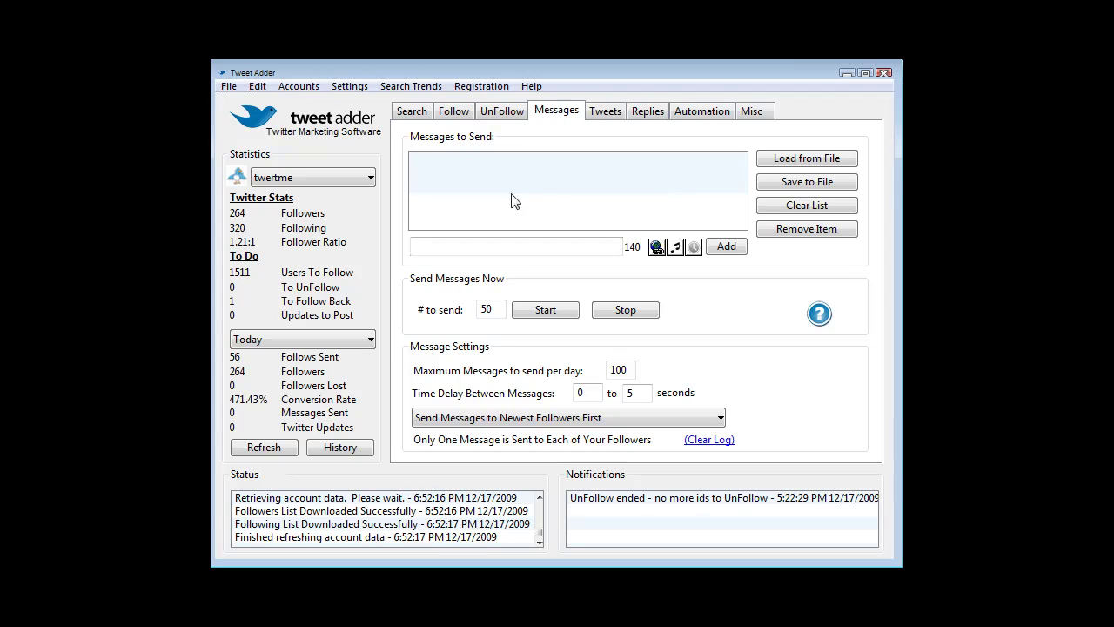
left_click(647, 111)
left_click(447, 250)
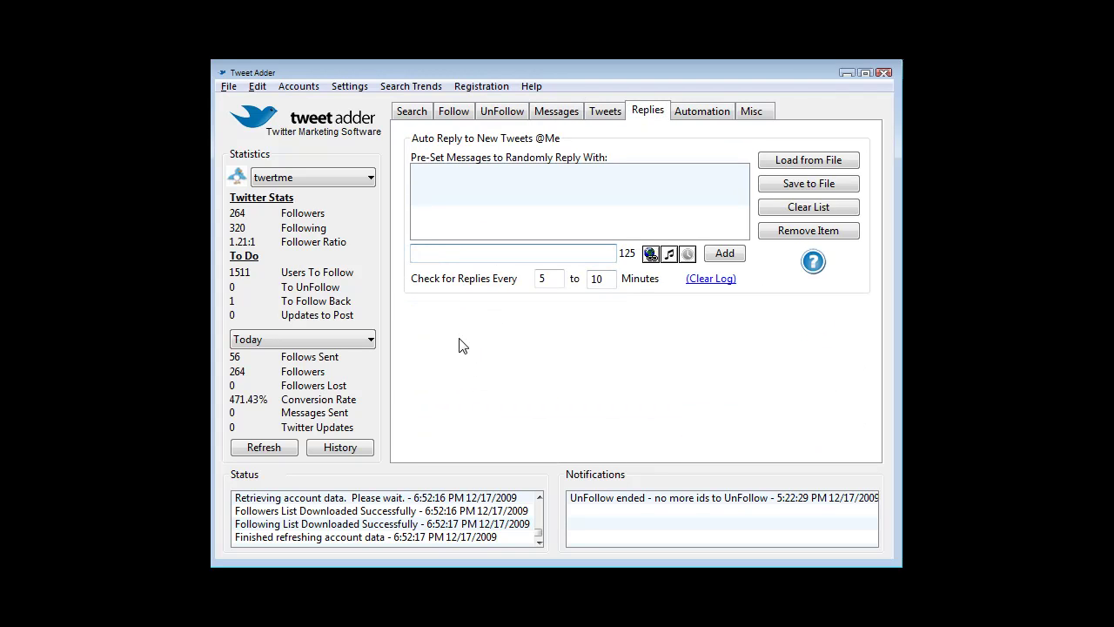
type("Thnk")
key("BackSpace")
type("ank")
key("BackSpace")
key("BackSpace")
key("BackSpace")
key("BackSpace")
key("BackSpace")
key("BackSpace")
type("Th")
type("anks for t")
type("he repl")
type("y.. I will")
type(" get in touch wit")
type("h you or ")
type("you can visi")
type("t my site")
type(" at htttp")
key("BackSpace")
key("BackSpace")
type("p://twert.me")
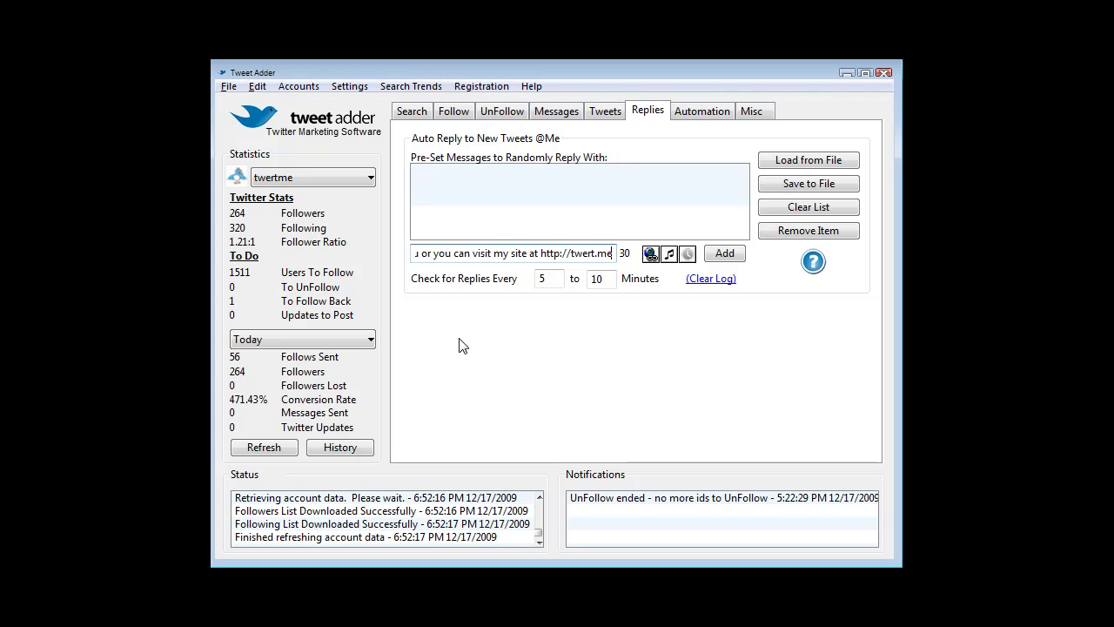
Step: Schedule the automated tasks to run each day at 8:00 PM
left_click(699, 113)
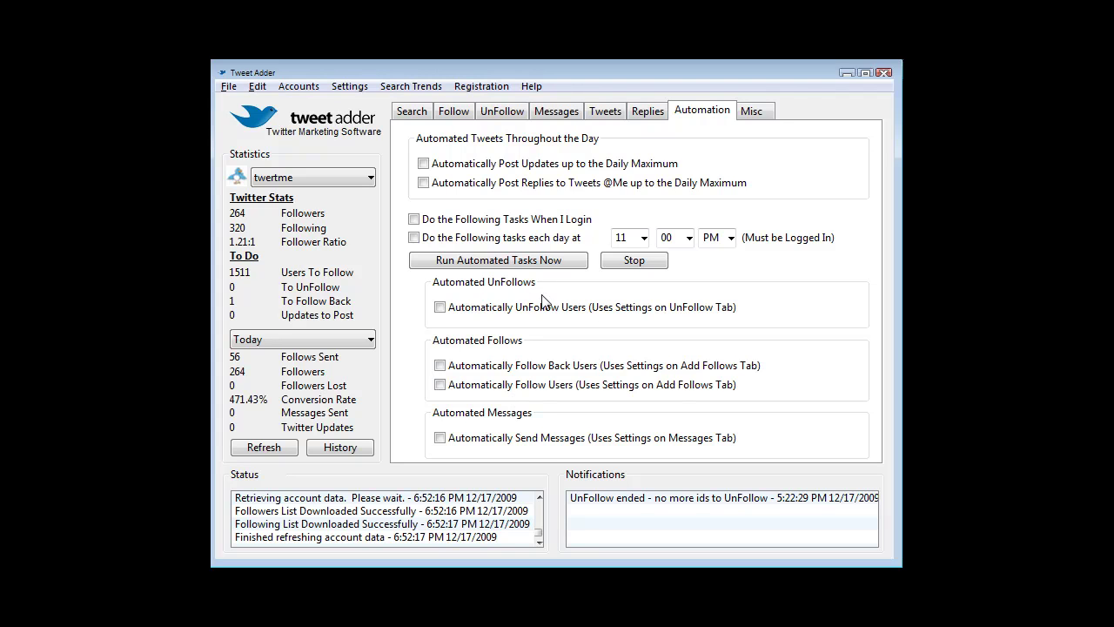
left_click(414, 238)
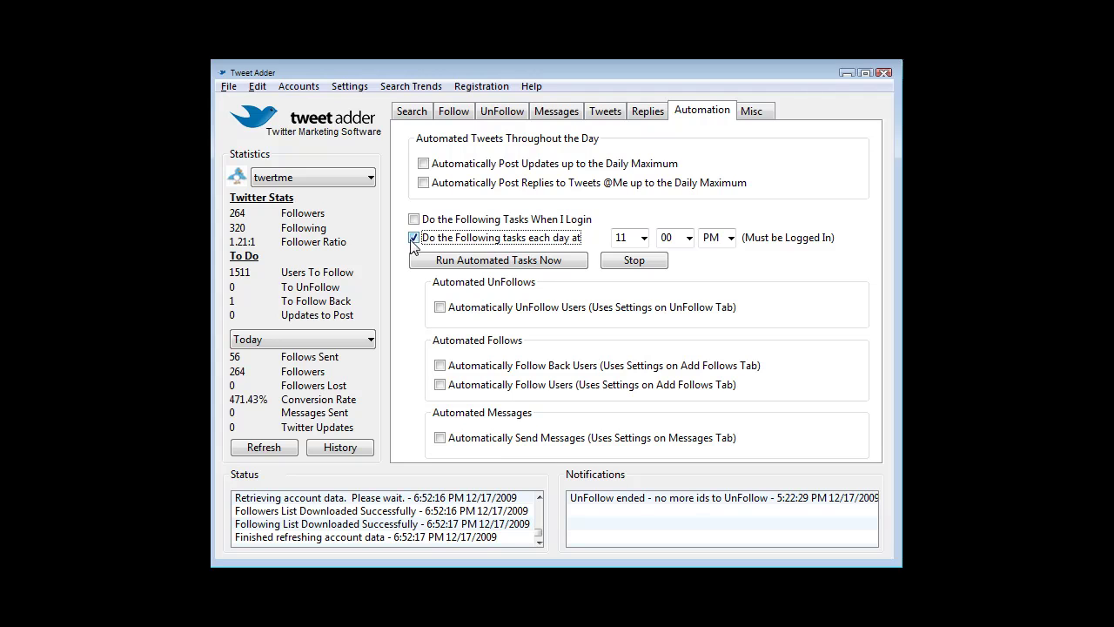
left_click(643, 237)
left_click(645, 348)
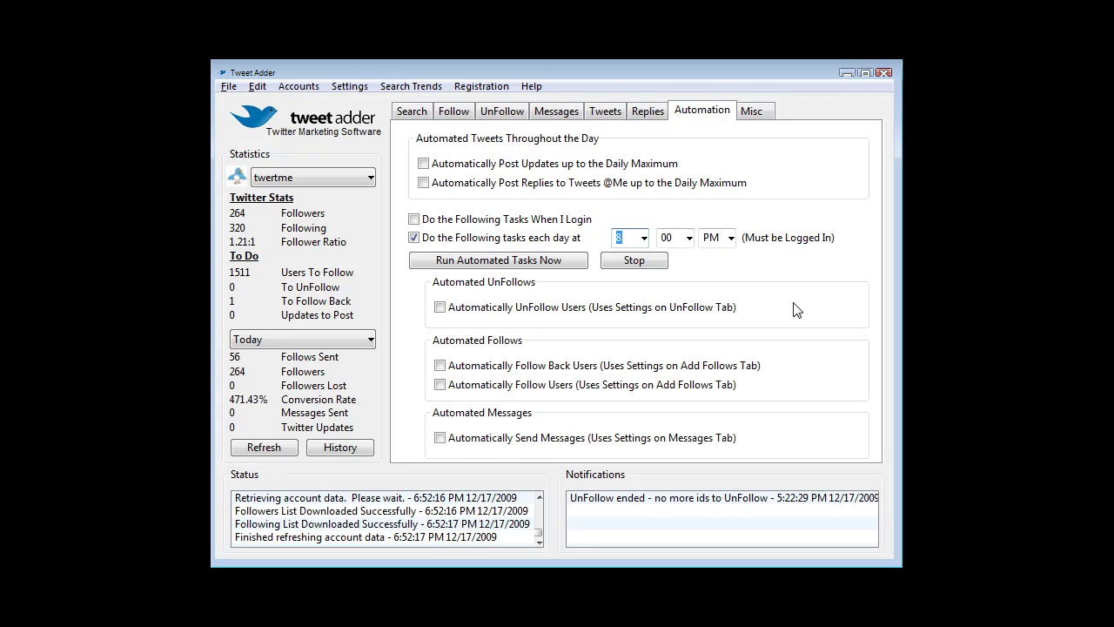
left_click(423, 183)
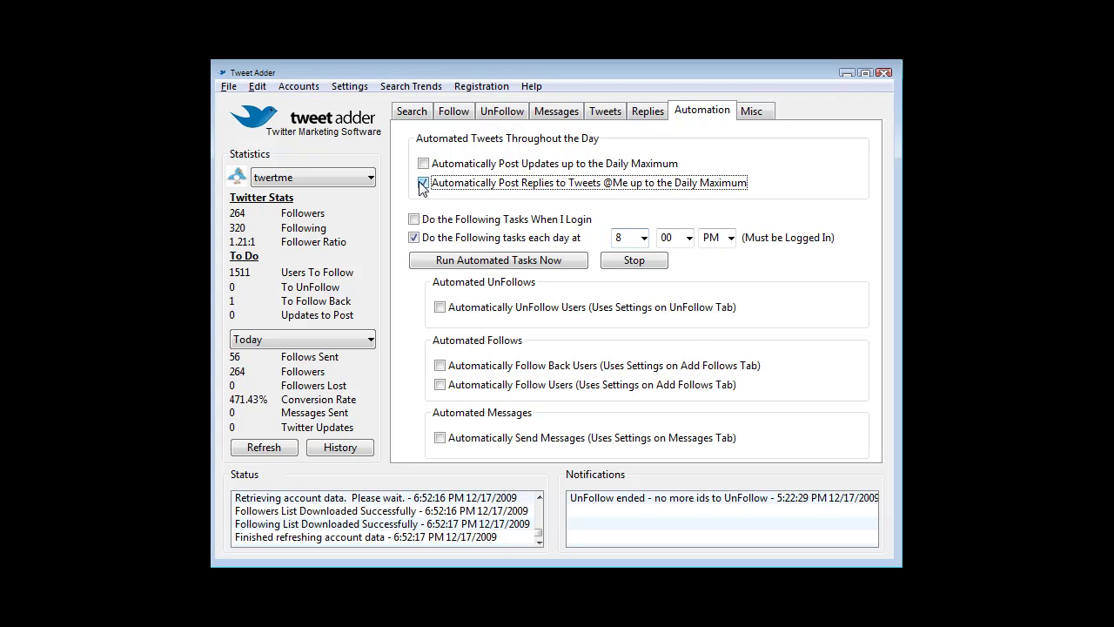
left_click(440, 307)
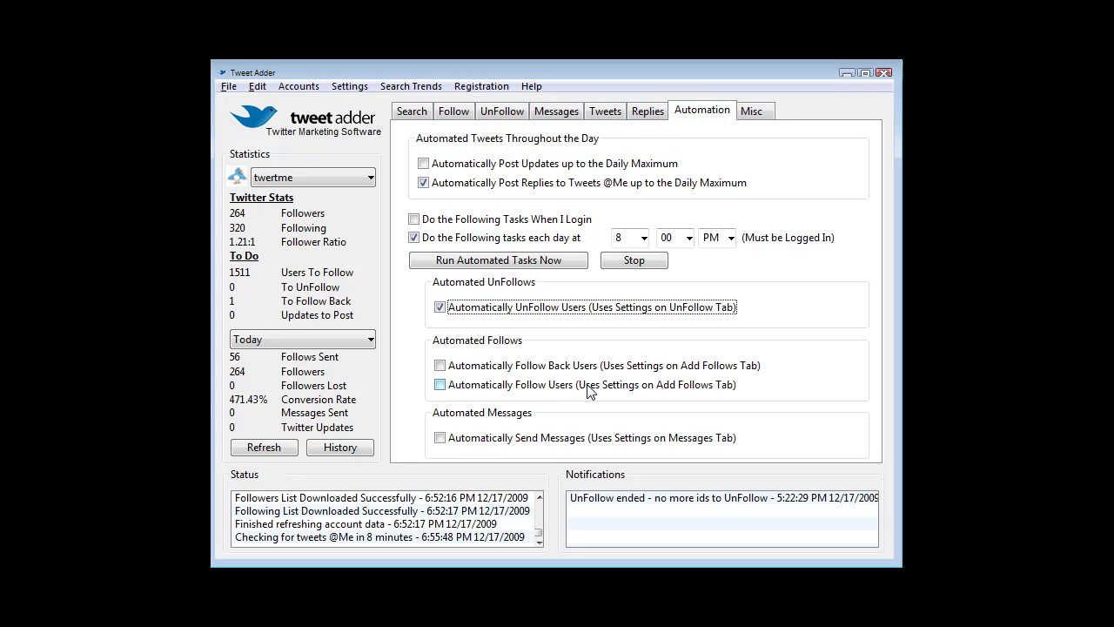
Step: Enable automatic follow-back and automatic following of users, and run the automated tasks immediately
left_click(440, 366)
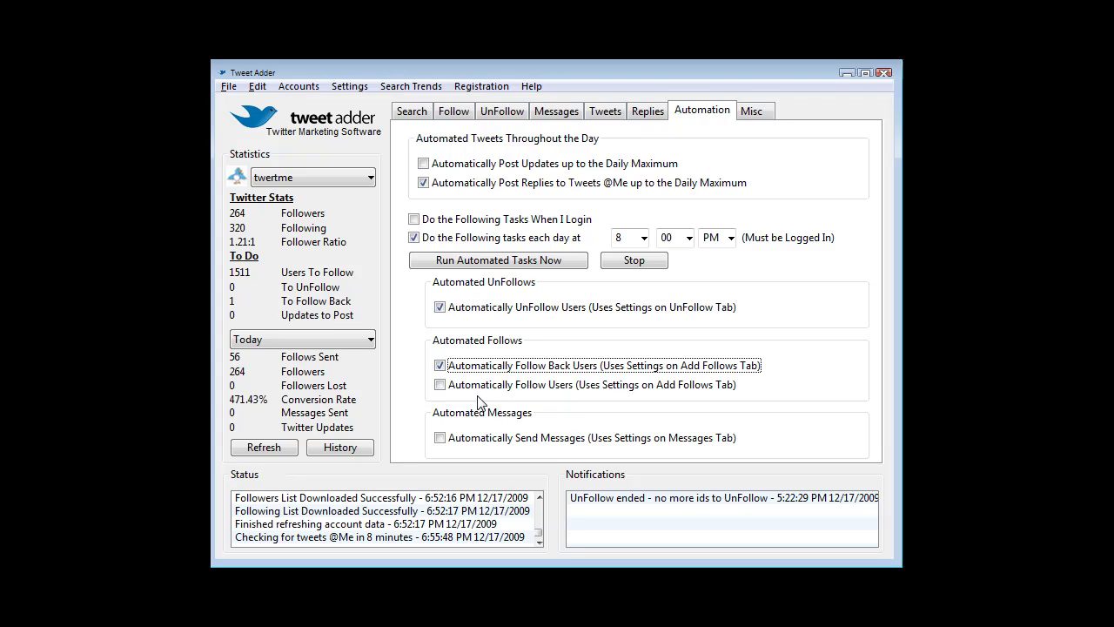
left_click(440, 385)
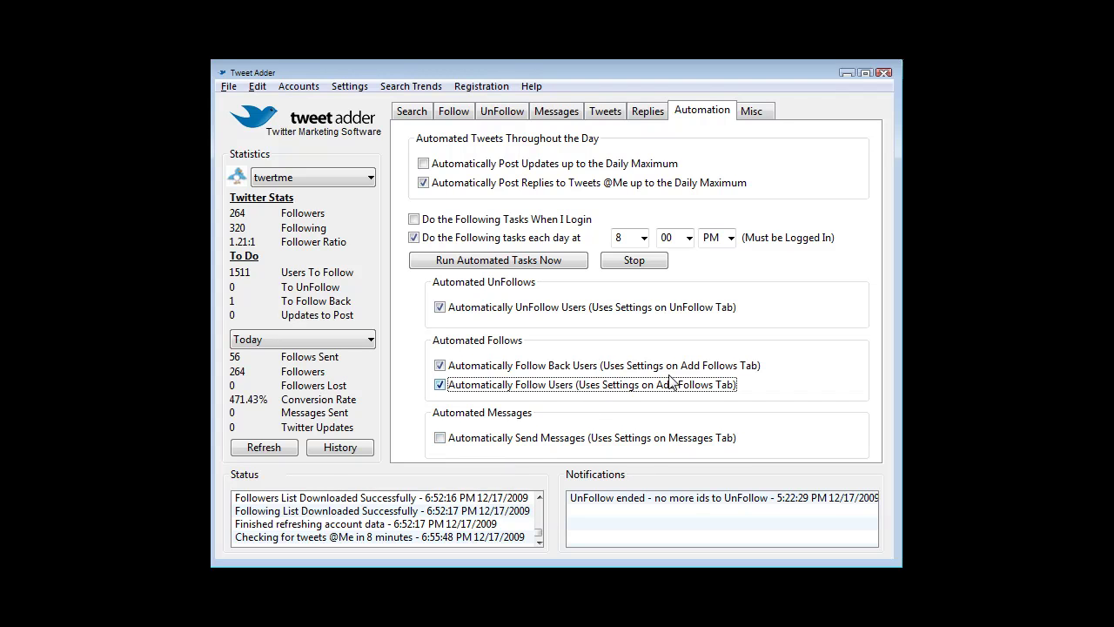
left_click(510, 261)
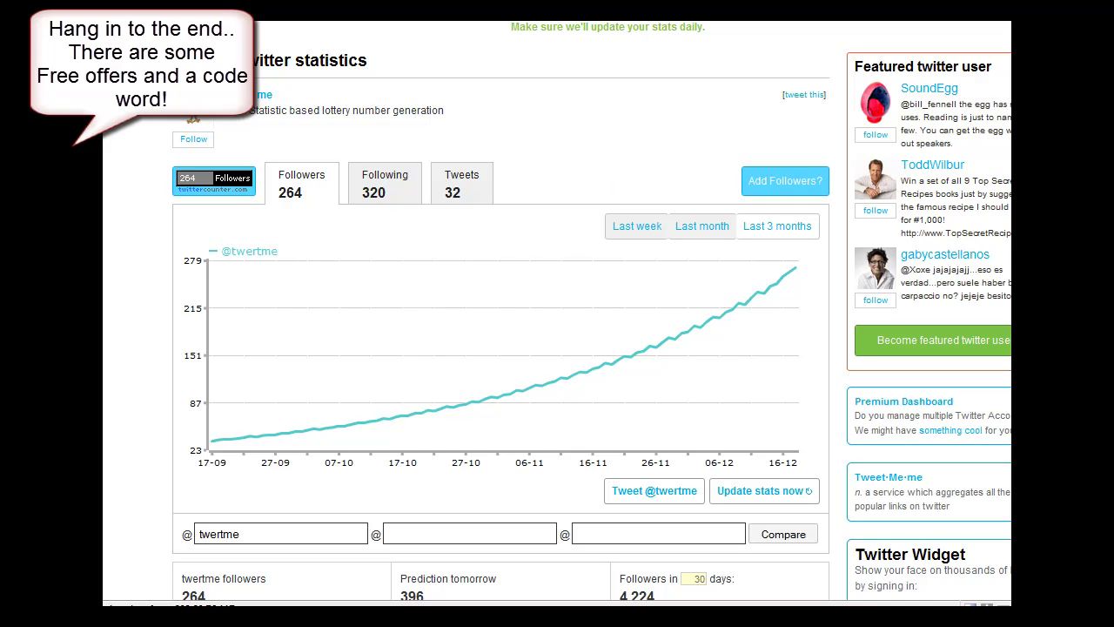
Step: Examine the twertme follower graph and the statistics below it on the TwitterCounter page
scroll(557, 314, "down", 1)
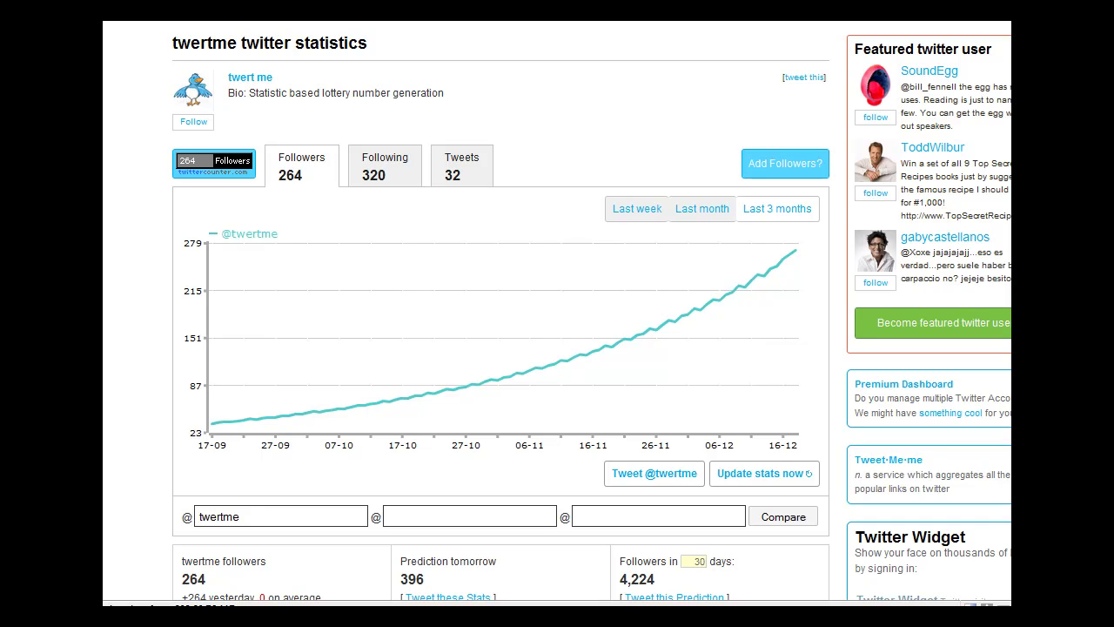
scroll(1005, 176, "down", 2)
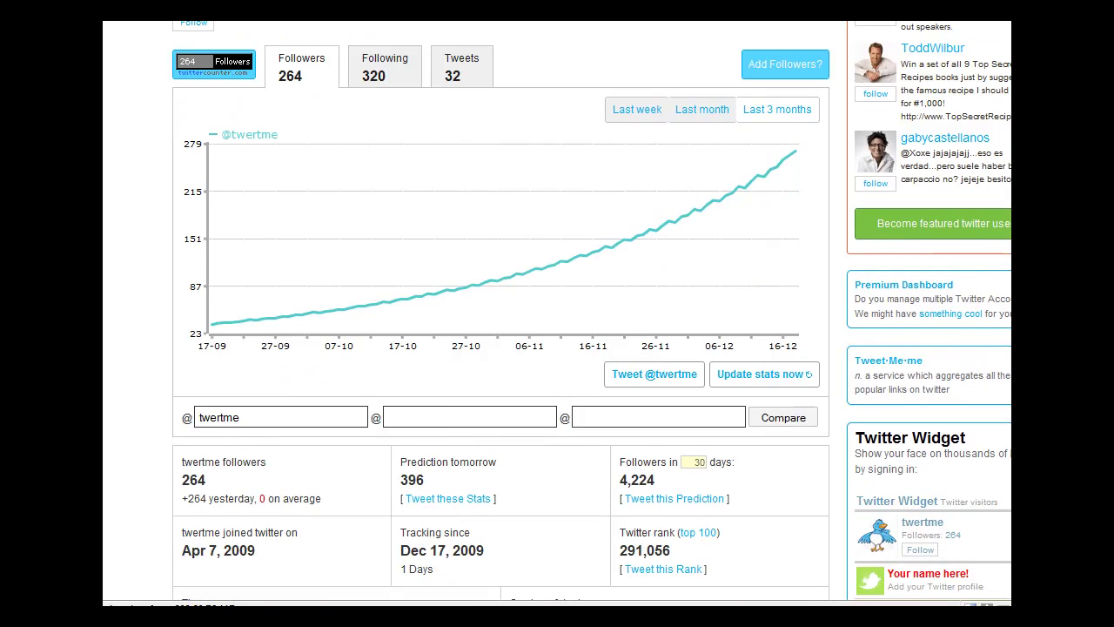
scroll(592, 312, "down", 1)
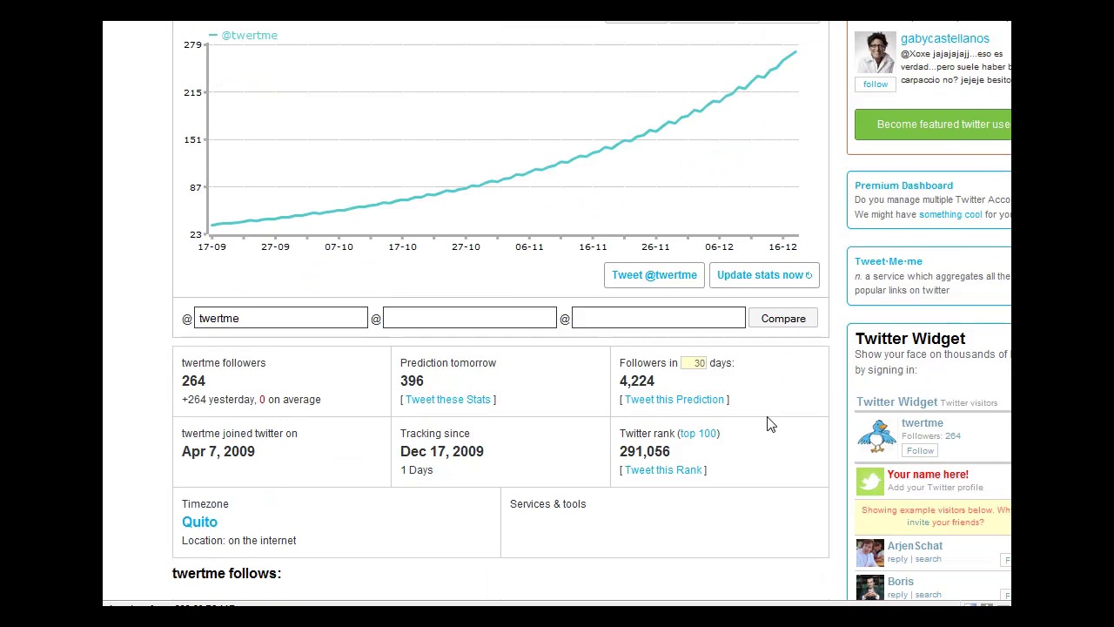
scroll(769, 423, "up", 1)
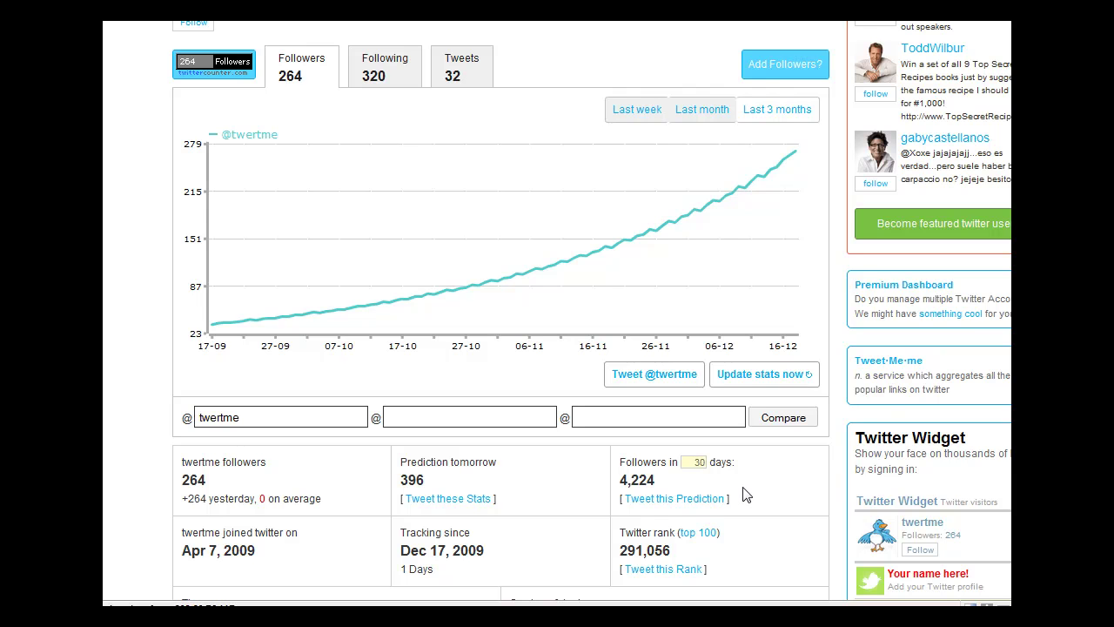
Step: Circle the follower count, the tracking start date and the Twitter rank on the twertme statistics page with the drawing pen
left_click(165, 23)
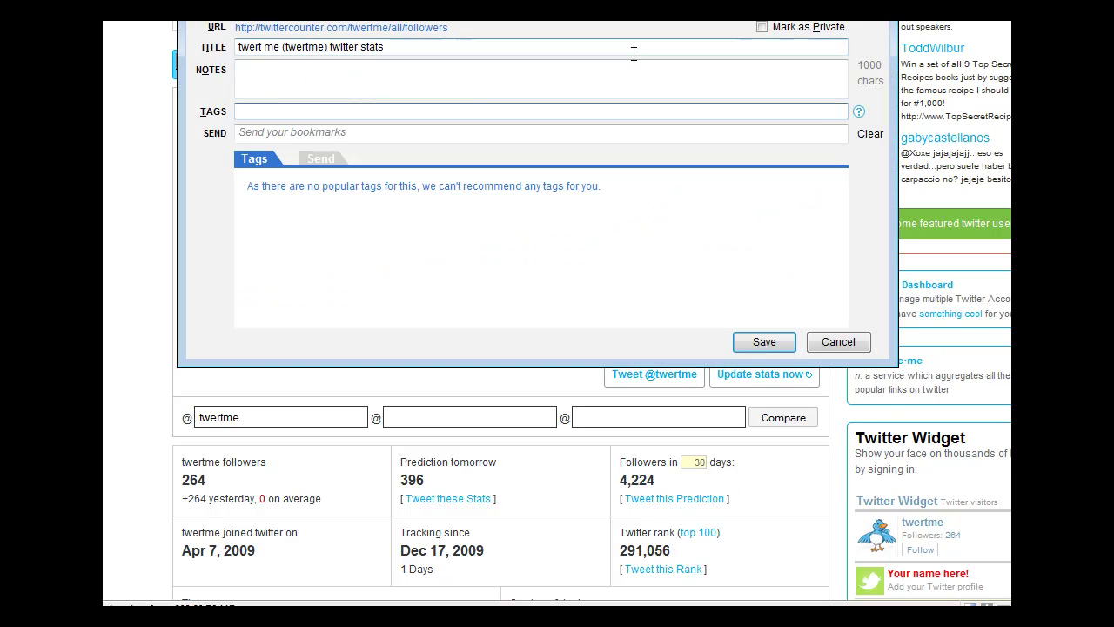
left_click(874, 8)
key("ctrl+shift+d")
mouse_move(297, 45)
left_mouse_down()
mouse_move(337, 69)
mouse_move(301, 39)
left_mouse_up()
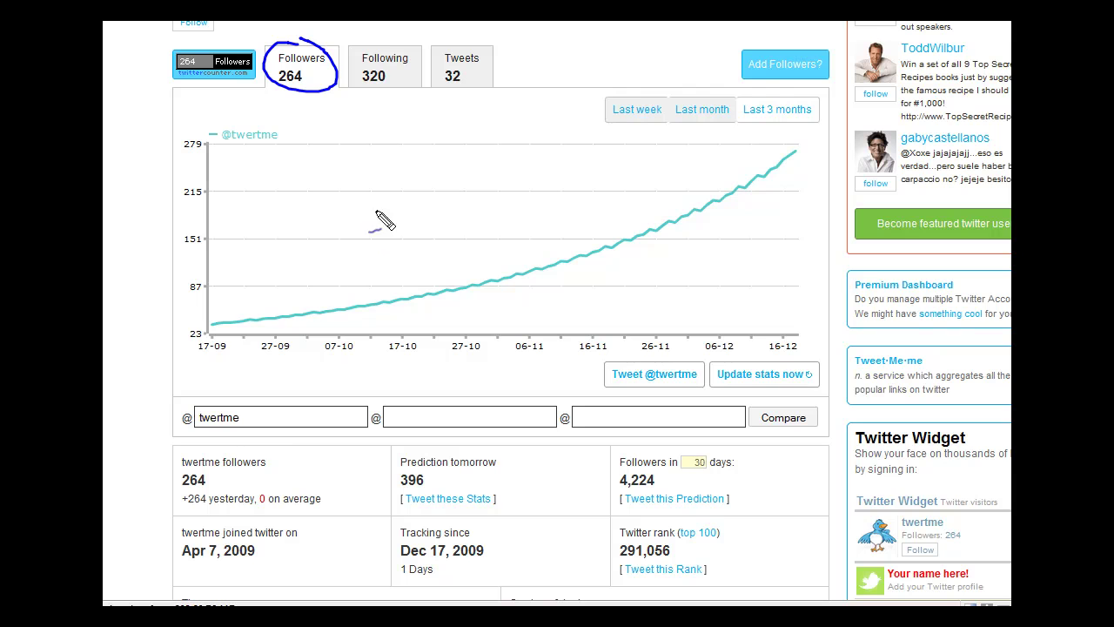
mouse_move(503, 543)
left_mouse_down()
mouse_move(457, 585)
mouse_move(474, 512)
left_mouse_up()
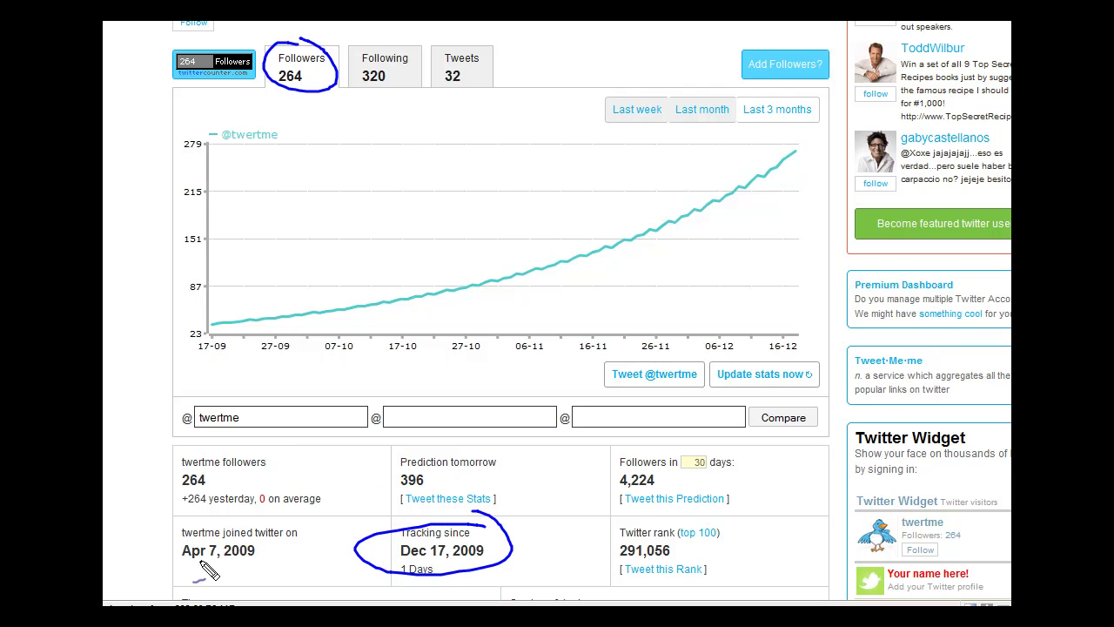
mouse_move(715, 527)
left_mouse_down()
mouse_move(631, 527)
mouse_move(709, 524)
mouse_move(694, 520)
left_mouse_up()
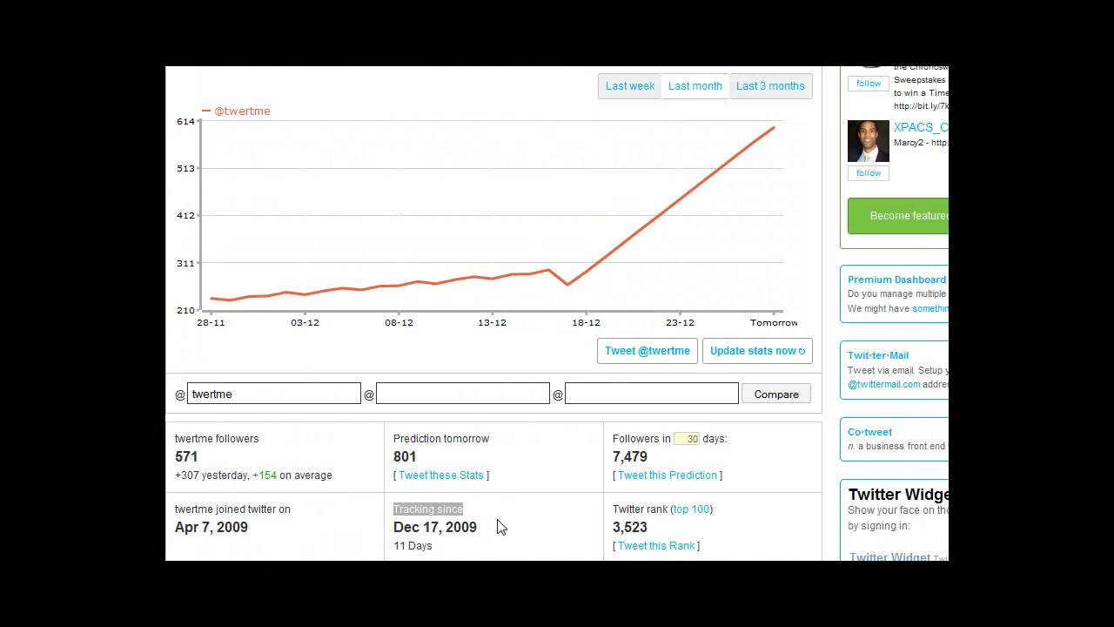
Step: Circle the tracking start date and underline the number of days tracked on the updated twertme statistics page
mouse_move(488, 528)
left_mouse_down()
mouse_move(476, 532)
mouse_move(492, 526)
left_mouse_up()
mouse_move(407, 552)
left_mouse_down()
mouse_move(394, 552)
mouse_move(439, 552)
left_mouse_up()
mouse_move(489, 515)
left_mouse_down()
mouse_move(384, 551)
mouse_move(485, 531)
mouse_move(482, 519)
left_mouse_up()
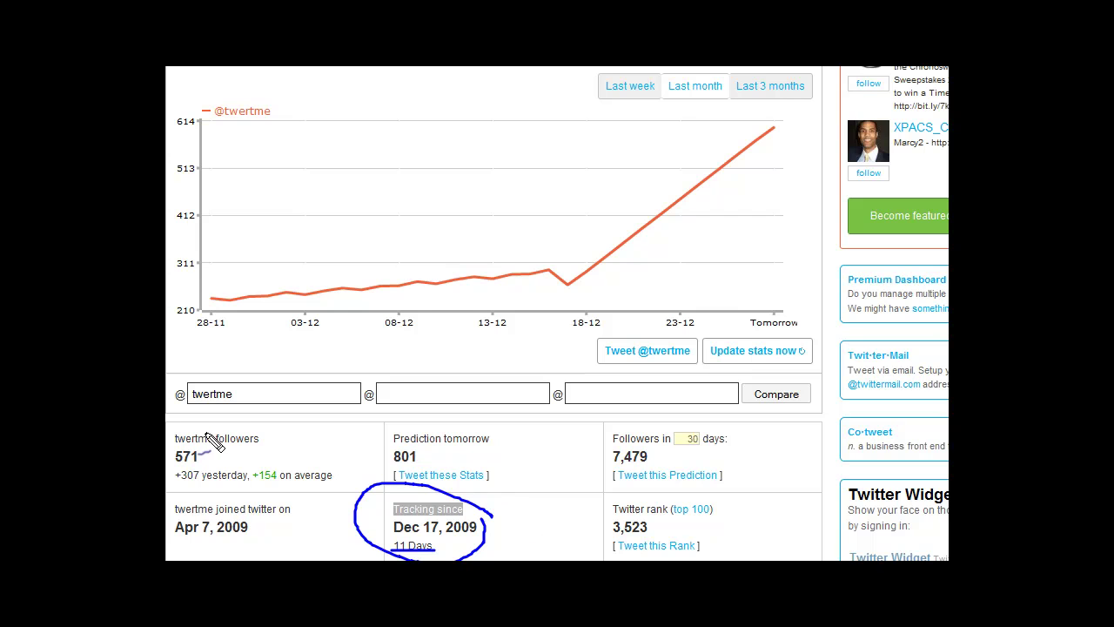
Step: Circle the updated follower count and Twitter rank, and draw an arrow along the rising section of the follower graph
mouse_move(210, 429)
left_mouse_down()
mouse_move(196, 492)
mouse_move(225, 460)
mouse_move(207, 431)
left_mouse_up()
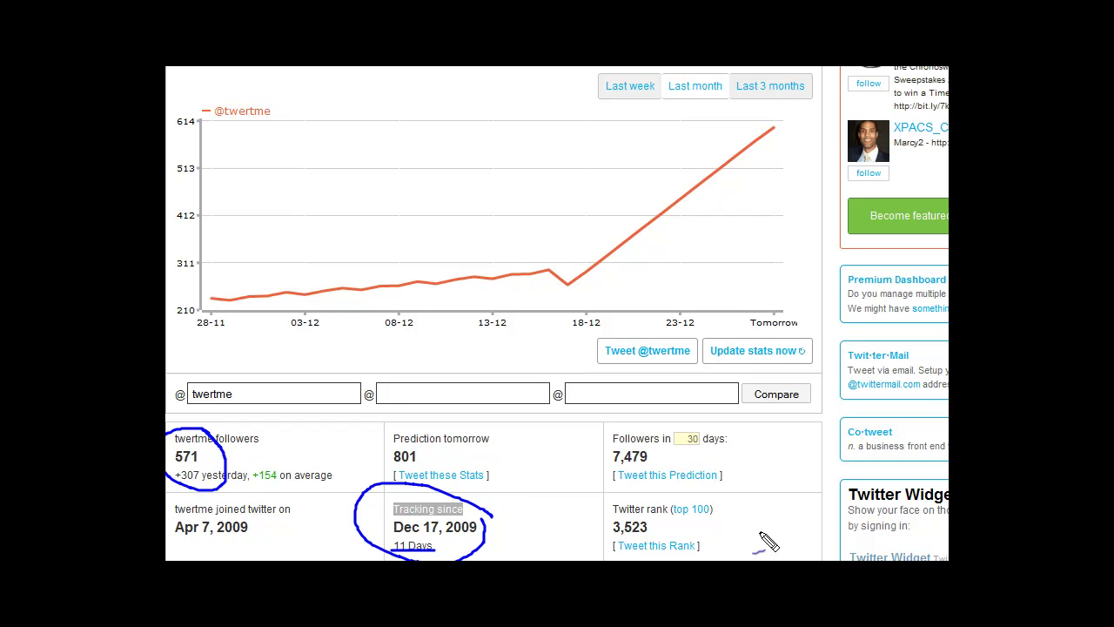
mouse_move(661, 505)
left_mouse_down()
mouse_move(679, 539)
mouse_move(628, 522)
left_mouse_up()
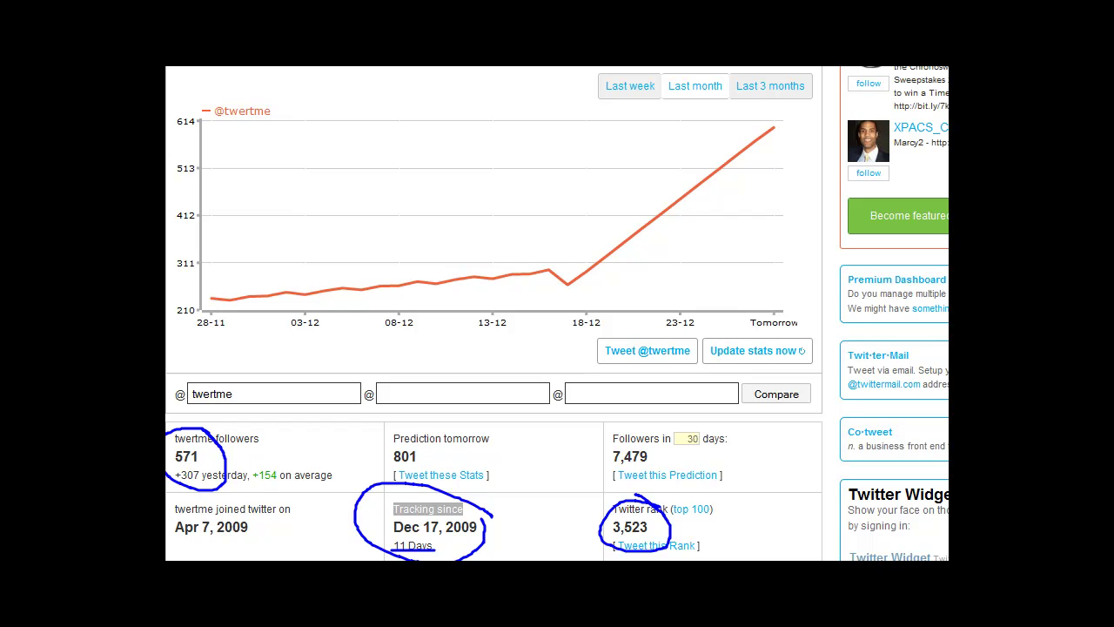
mouse_move(591, 280)
left_mouse_down()
mouse_move(666, 259)
mouse_move(782, 178)
mouse_move(771, 163)
mouse_move(790, 165)
mouse_move(793, 185)
left_mouse_up()
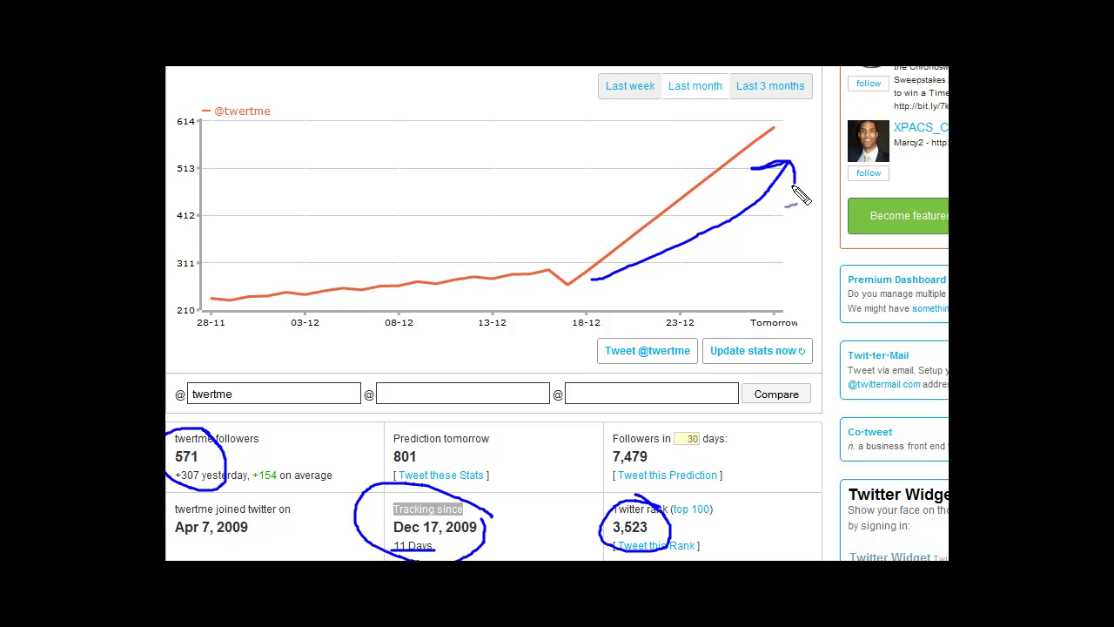